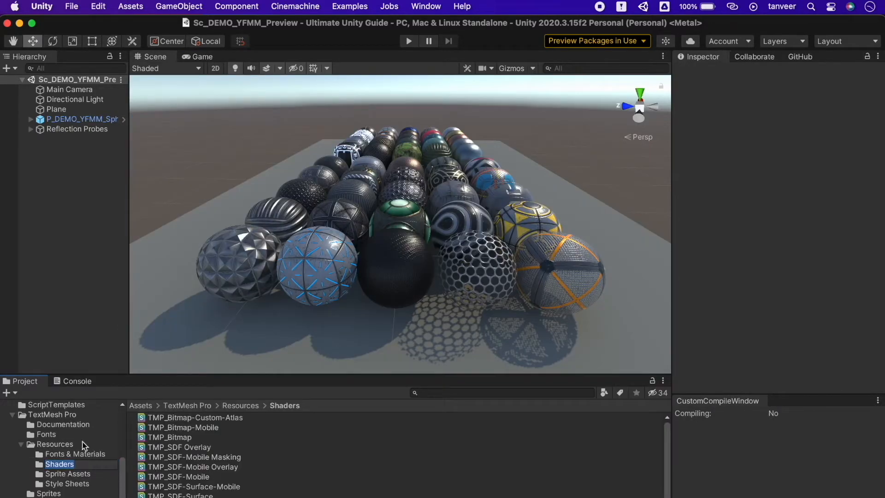
Create a new material in the TextMesh Pro Shaders folder and keep the default name New Material
{"action": "left_click", "coordinate": [15, 394]}
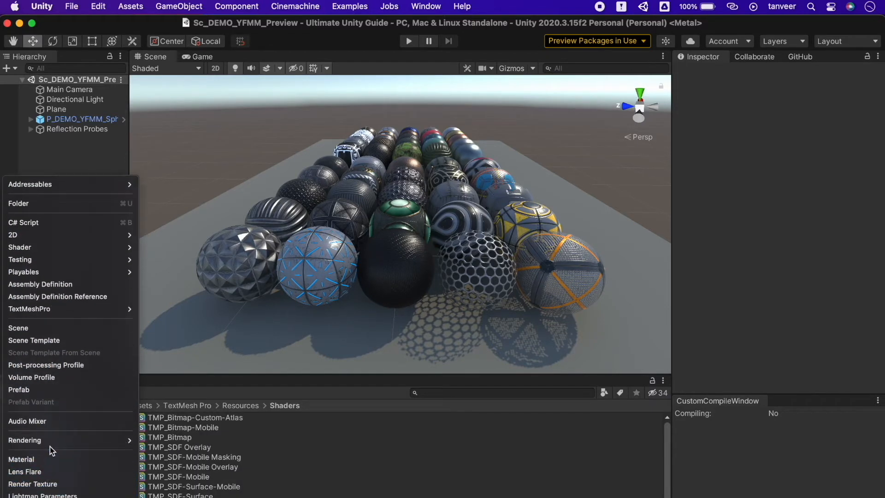
{"action": "left_click", "coordinate": [95, 460]}
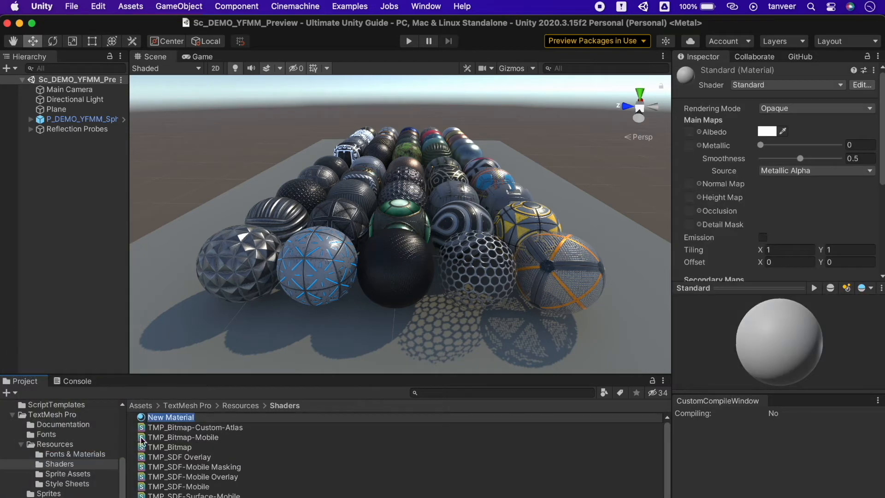
{"action": "key", "text": "Return"}
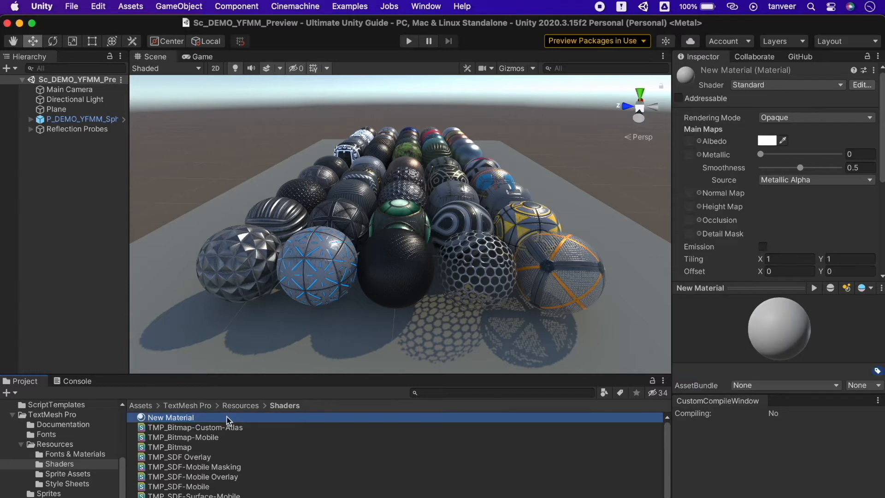
Assign the TextMeshPro/Mobile/Bitmap shader to New Material and set its face color to red
{"action": "left_click", "coordinate": [820, 86]}
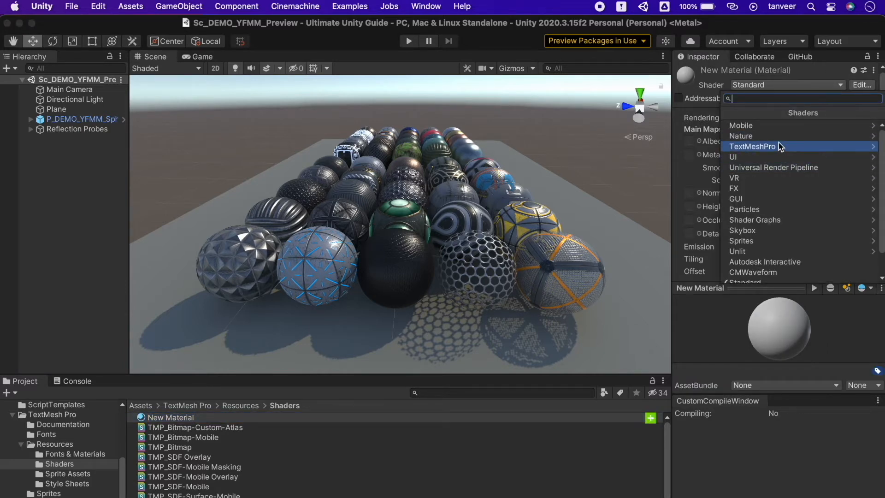
{"action": "left_click", "coordinate": [767, 127]}
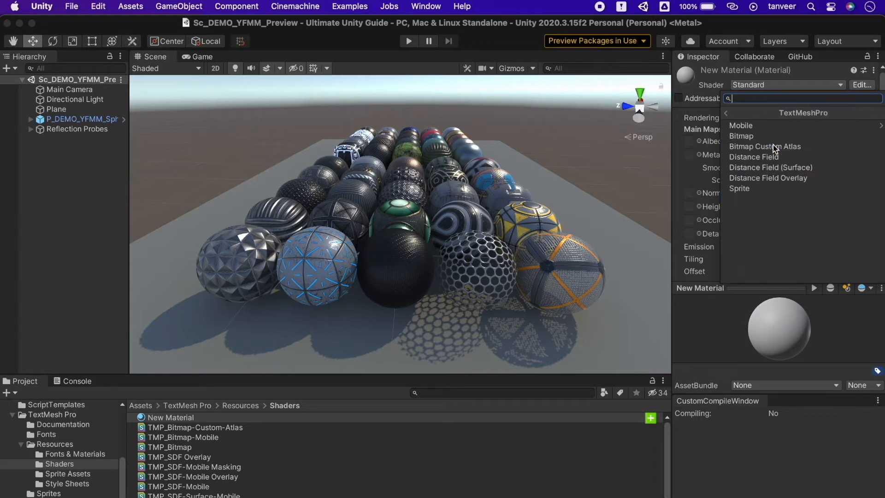
{"action": "left_click", "coordinate": [768, 125]}
{"action": "left_click", "coordinate": [775, 134]}
{"action": "left_click", "coordinate": [837, 213]}
{"action": "left_click", "coordinate": [551, 280]}
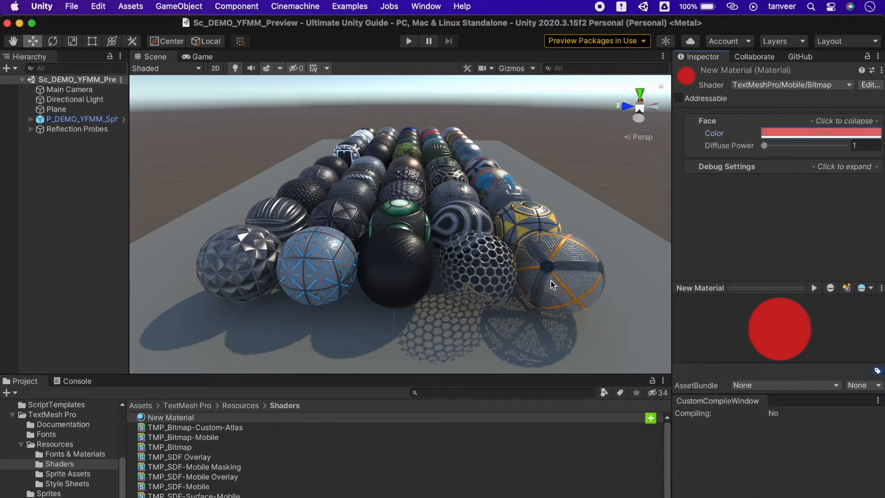
Delete the New Material asset from the Shaders folder
{"action": "left_click", "coordinate": [177, 417]}
{"action": "key", "text": "super+BackSpace"}
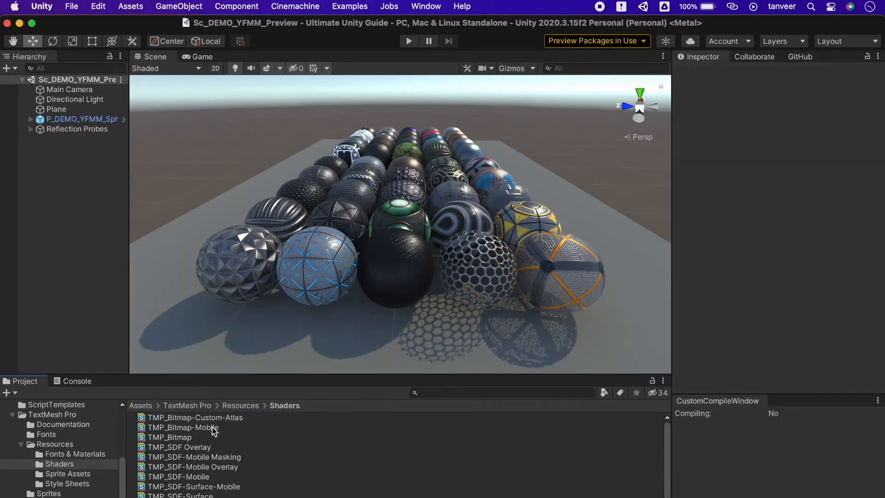
Create a material directly from the TMP_Bitmap-Mobile shader and keep the name TextMeshPro_Mobile_Bitmap
{"action": "left_click", "coordinate": [212, 427]}
{"action": "right_click", "coordinate": [213, 428]}
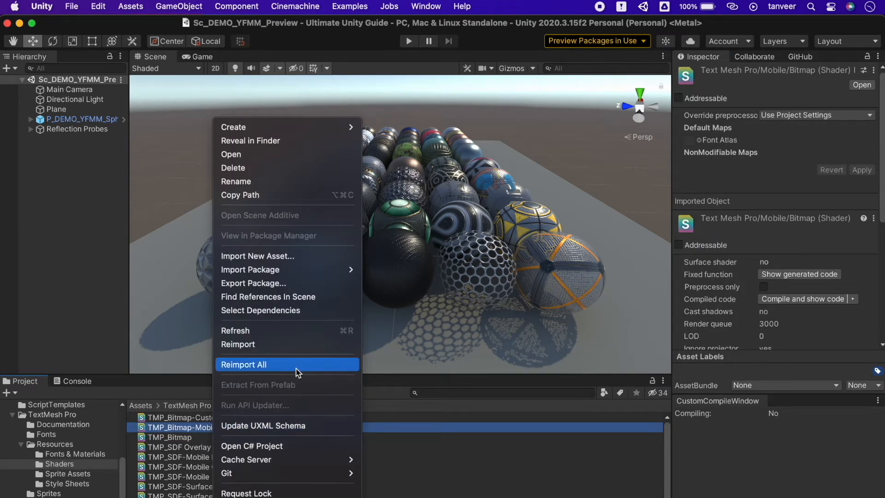
{"action": "mouse_move", "coordinate": [320, 132]}
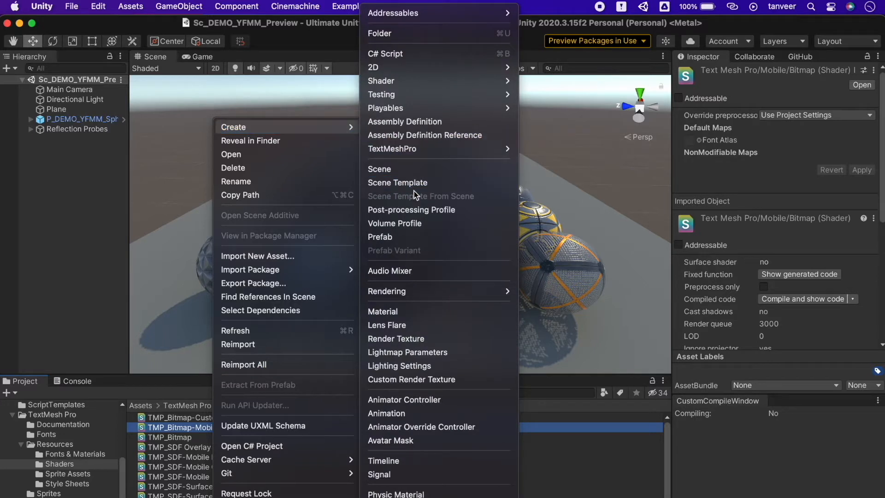
{"action": "left_click", "coordinate": [433, 313]}
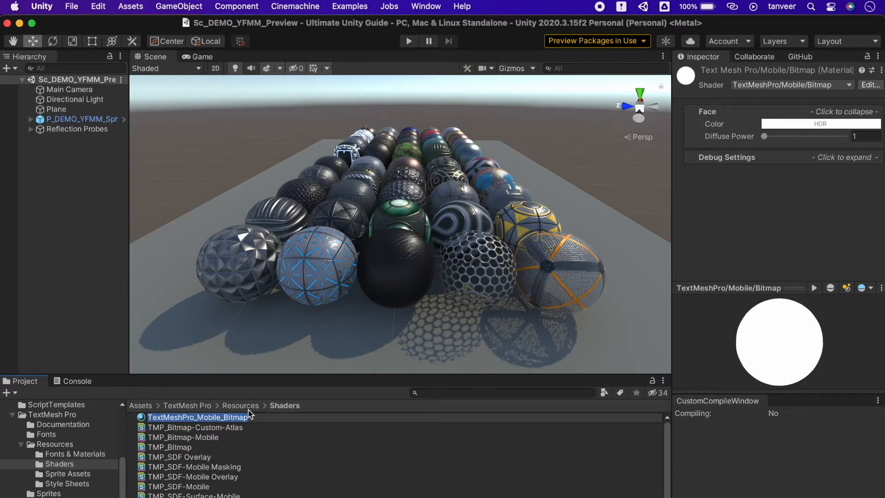
{"action": "key", "text": "Return"}
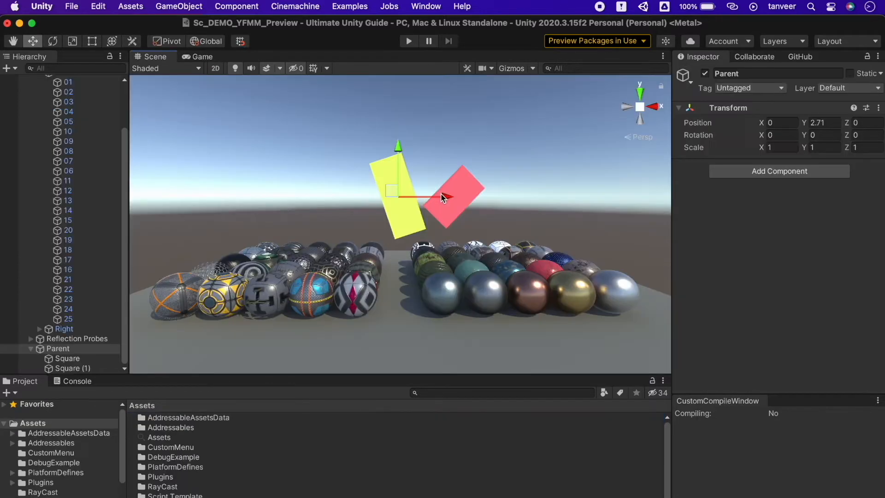
Rotate the Parent object about its pivot to about 153 degrees in Z, and undo the rotation
{"action": "left_click", "coordinate": [66, 349]}
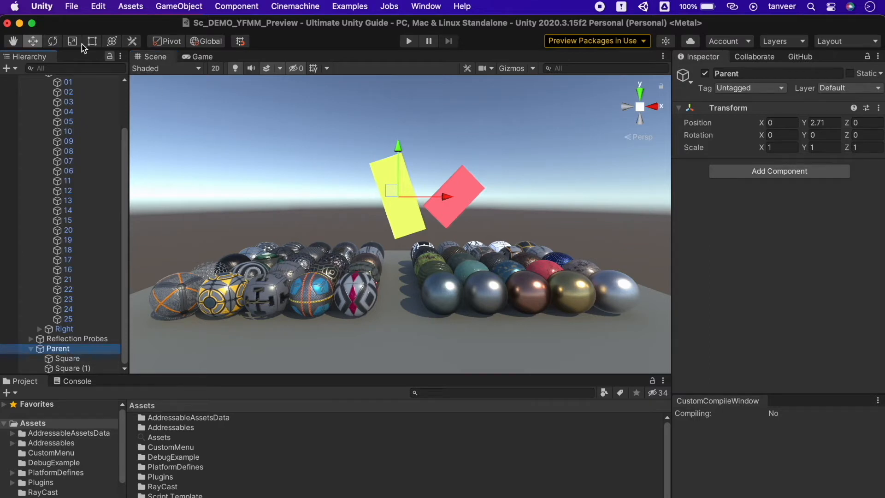
{"action": "left_click", "coordinate": [52, 41]}
{"action": "left_click_drag", "start_coordinate": [364, 242], "coordinate": [687, 78]}
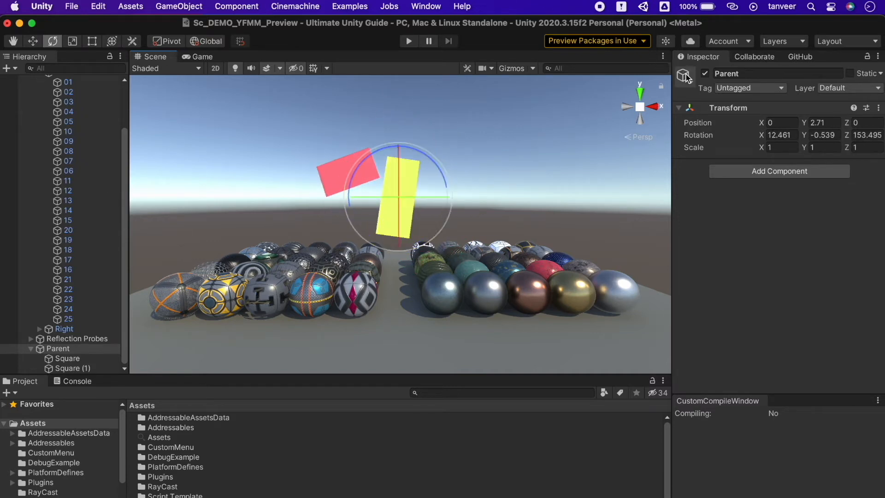
{"action": "key", "text": "super+z"}
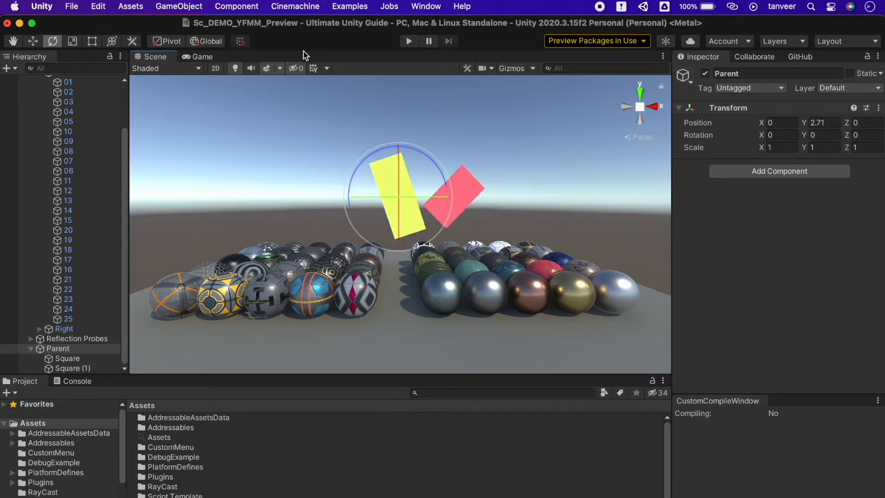
Set the tool handle position to Center, try rotating Parent about the center of its squares, and undo the rotation
{"action": "left_click", "coordinate": [168, 41]}
{"action": "left_click_drag", "start_coordinate": [476, 232], "coordinate": [761, 83]}
{"action": "left_click", "coordinate": [822, 86]}
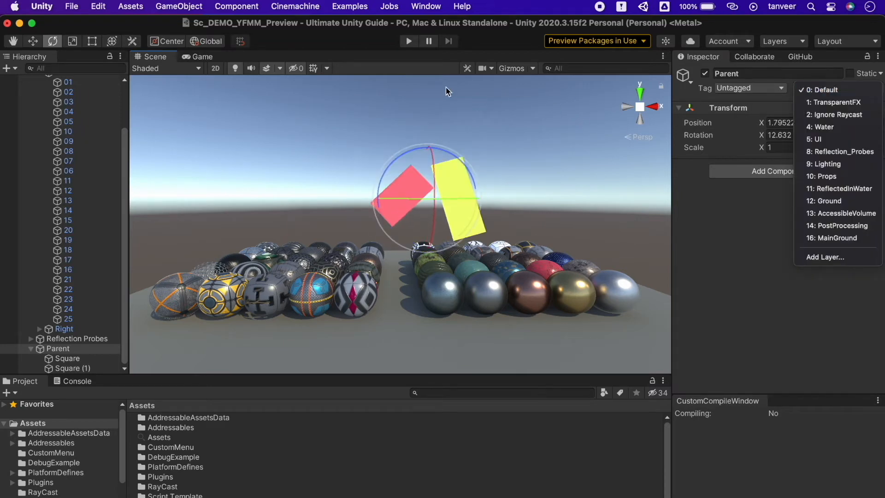
{"action": "left_click", "coordinate": [366, 23]}
{"action": "key", "text": "super+z"}
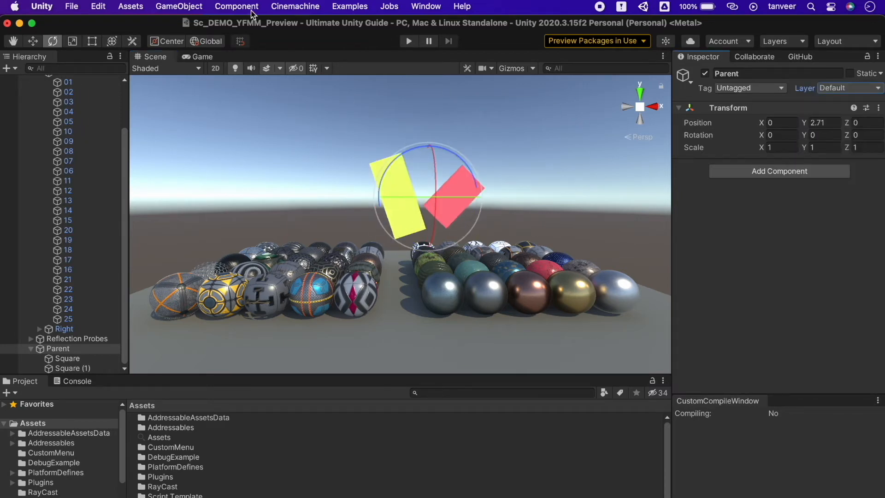
Select the red Square (1) for moving, try shifting it along the global X axis to about 0.75, and undo the move
{"action": "key", "text": "w"}
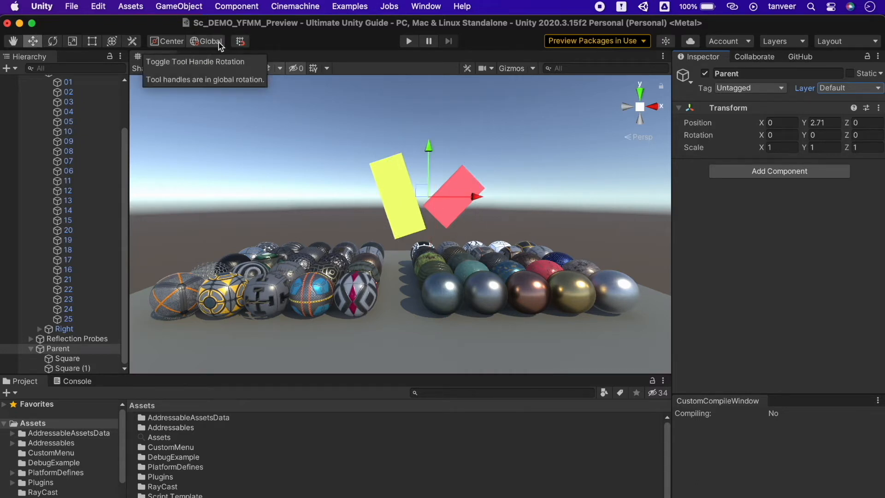
{"action": "left_click", "coordinate": [63, 358]}
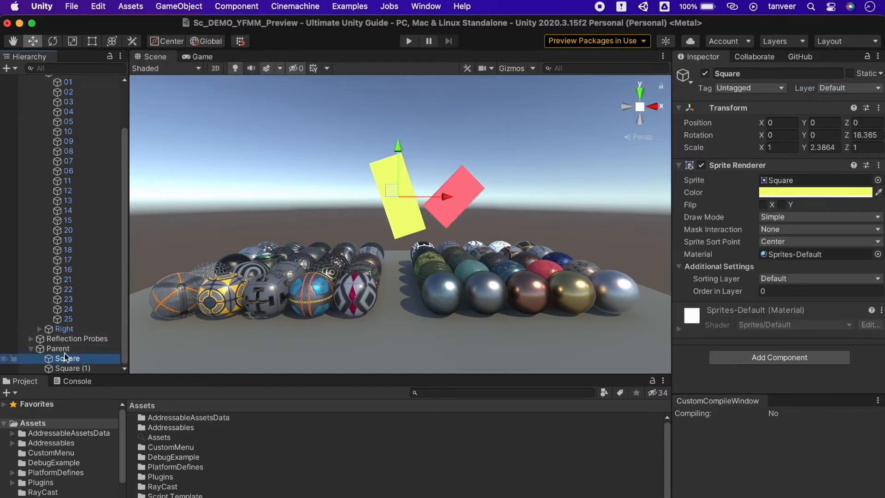
{"action": "left_click", "coordinate": [68, 367]}
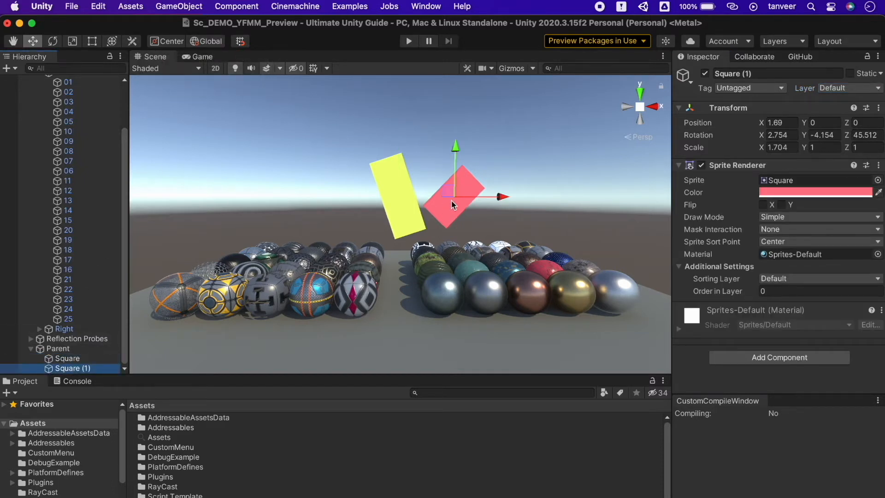
{"action": "left_click_drag", "start_coordinate": [502, 197], "coordinate": [470, 185]}
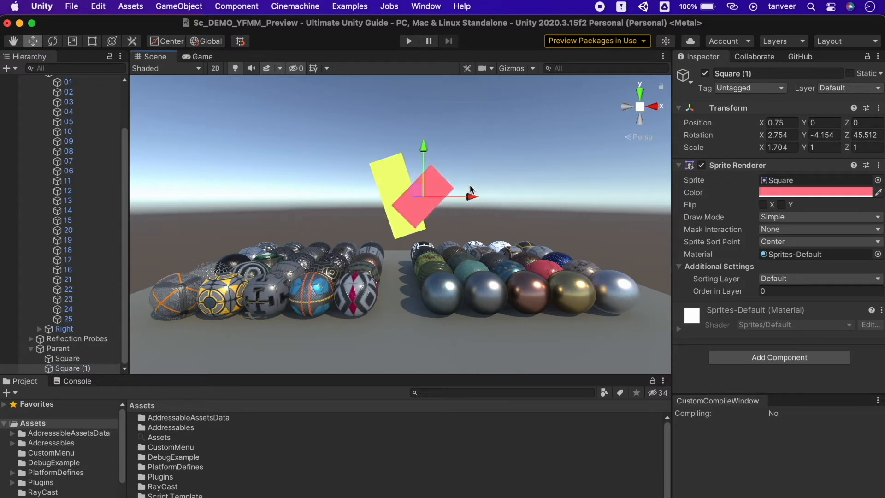
{"action": "key", "text": "super+z"}
Move Square (1) along its local X axis to about X 2.07, Y 0.39, and along the global X axis to about 1.78
{"action": "left_click", "coordinate": [208, 41]}
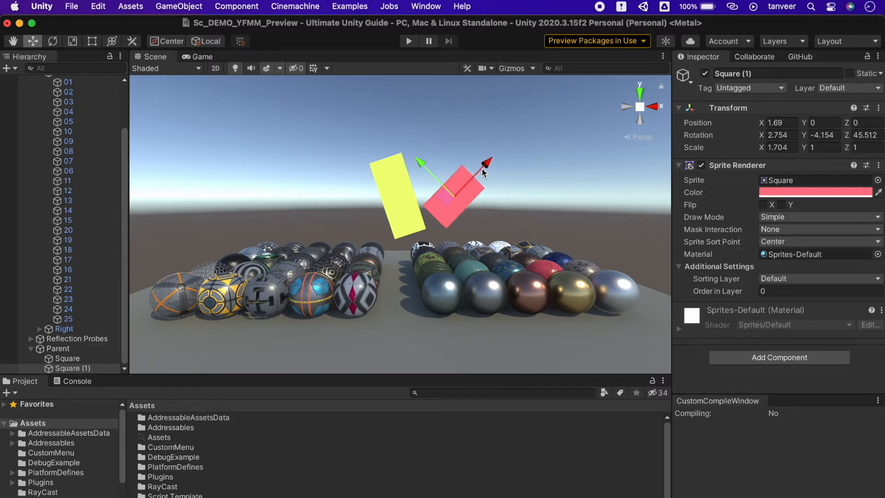
{"action": "left_click_drag", "start_coordinate": [482, 168], "coordinate": [477, 139]}
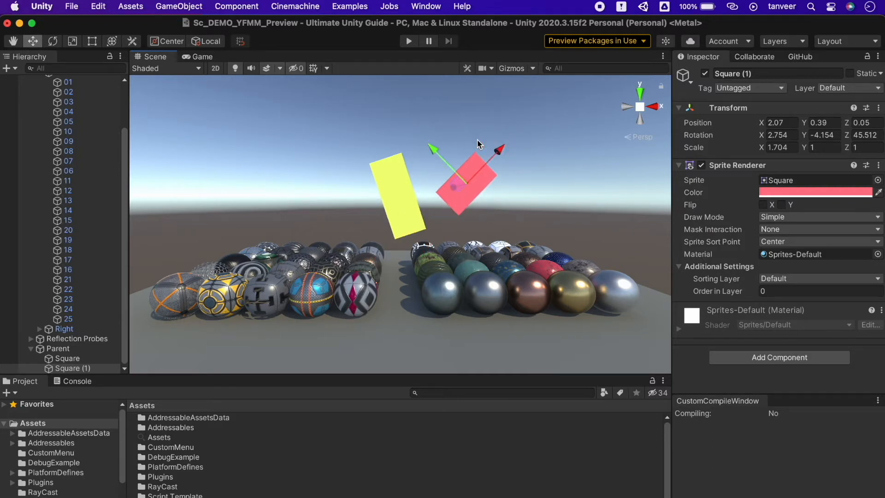
{"action": "left_click", "coordinate": [210, 42]}
{"action": "mouse_move", "coordinate": [475, 187]}
{"action": "left_mouse_down"}
{"action": "mouse_move", "coordinate": [438, 188]}
{"action": "mouse_move", "coordinate": [465, 187]}
{"action": "left_mouse_up"}
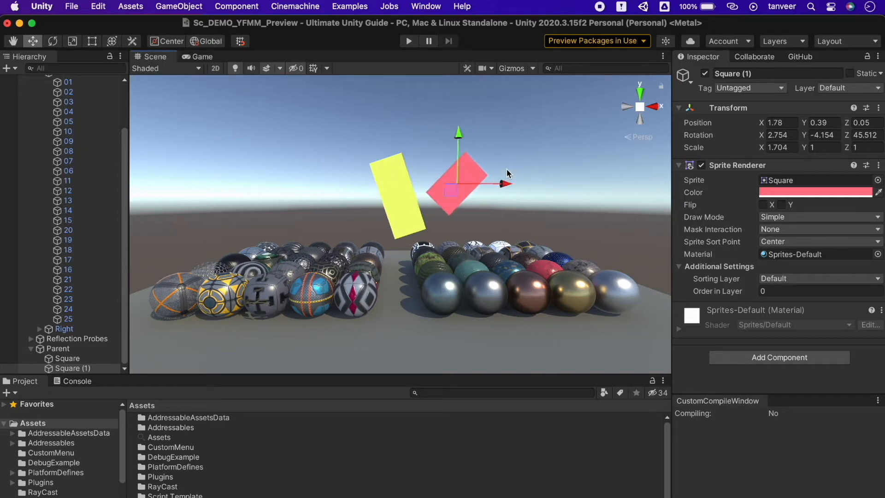
Move the yellow Square along its local Y axis to about X 0.03, Y -0.08, return the handles to Global, and select Parent
{"action": "left_click", "coordinate": [389, 187]}
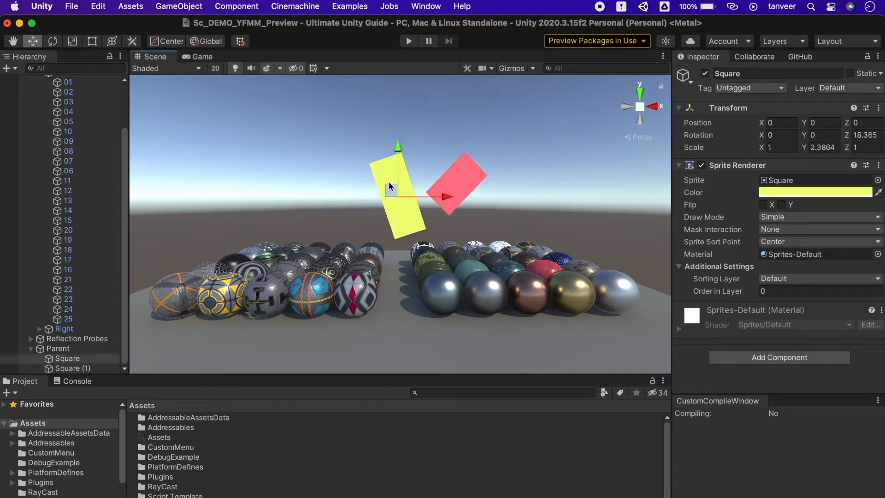
{"action": "left_click", "coordinate": [211, 41]}
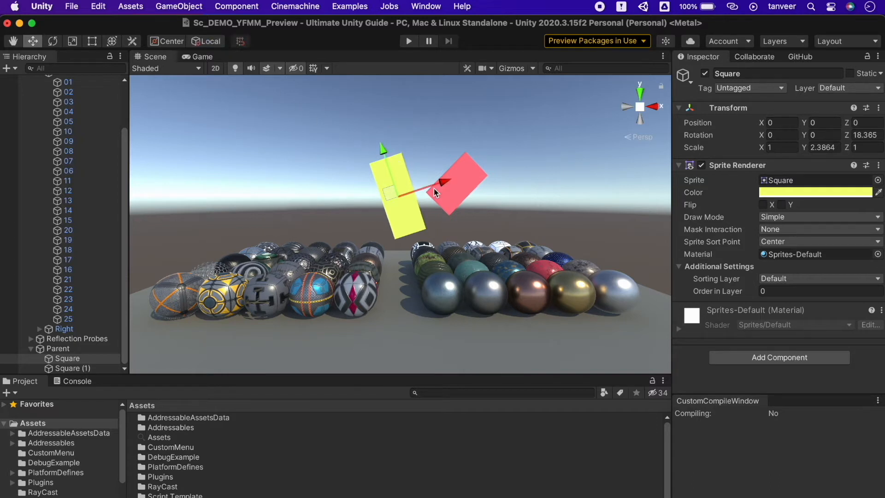
{"action": "mouse_move", "coordinate": [383, 153]}
{"action": "left_mouse_down"}
{"action": "mouse_move", "coordinate": [336, 79]}
{"action": "mouse_move", "coordinate": [377, 161]}
{"action": "left_mouse_up"}
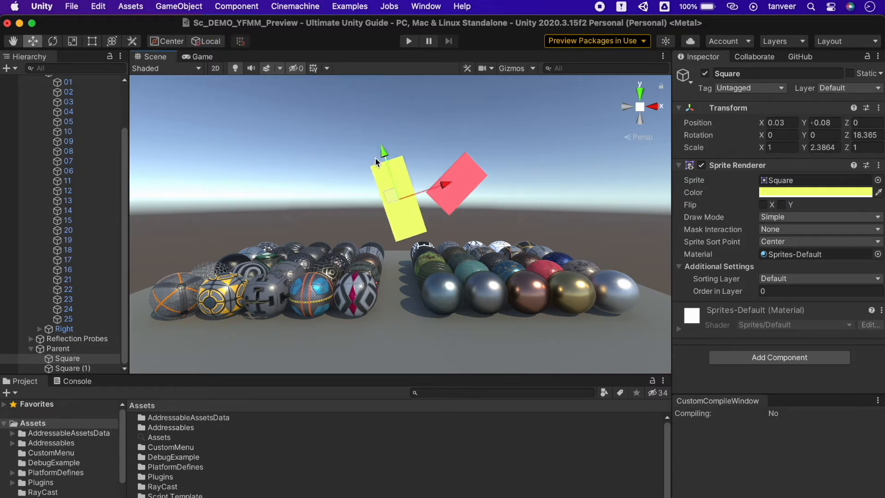
{"action": "left_click", "coordinate": [212, 41]}
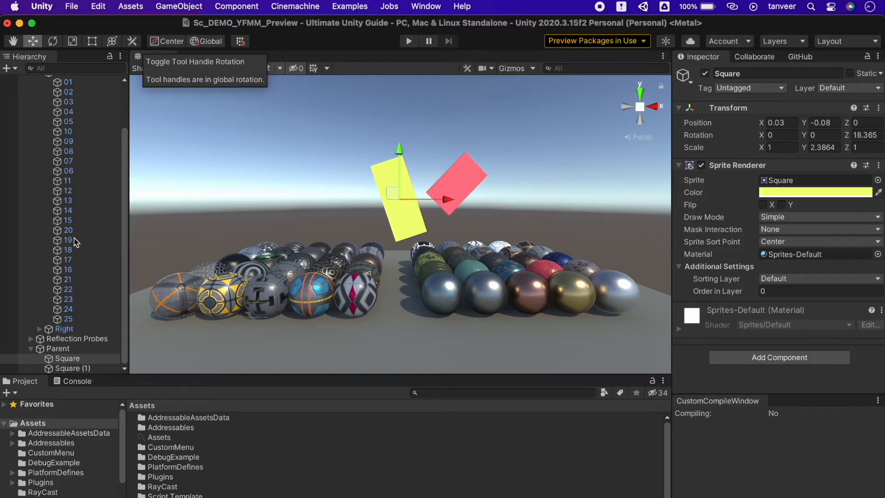
{"action": "left_click", "coordinate": [68, 349]}
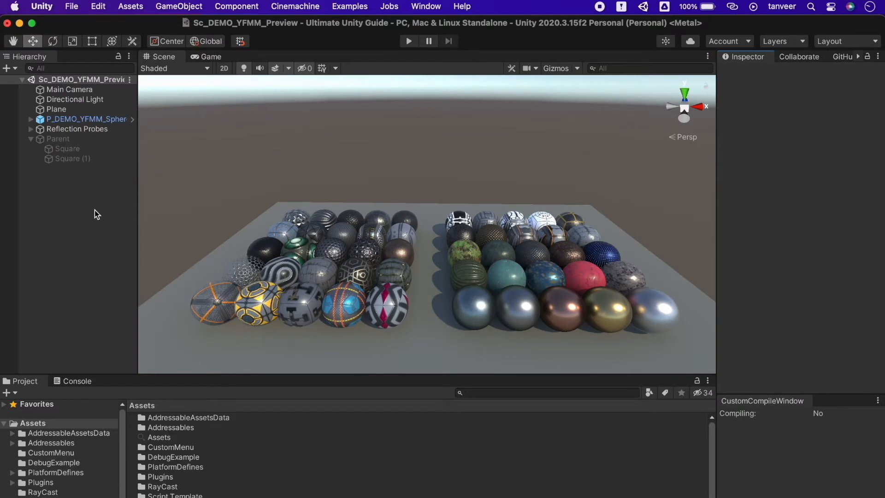
Maximize the Hierarchy, inspect the children of Parent and Reflection Probes, and restore the normal layout
{"action": "key", "text": "shift+space"}
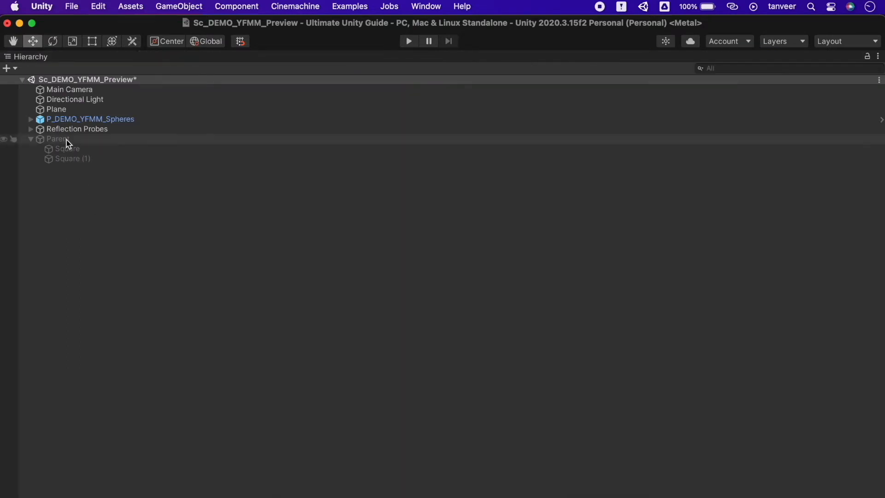
{"action": "left_click", "coordinate": [31, 139]}
{"action": "left_click", "coordinate": [31, 139]}
{"action": "left_click", "coordinate": [30, 129]}
{"action": "left_click", "coordinate": [30, 129]}
{"action": "left_click", "coordinate": [31, 129]}
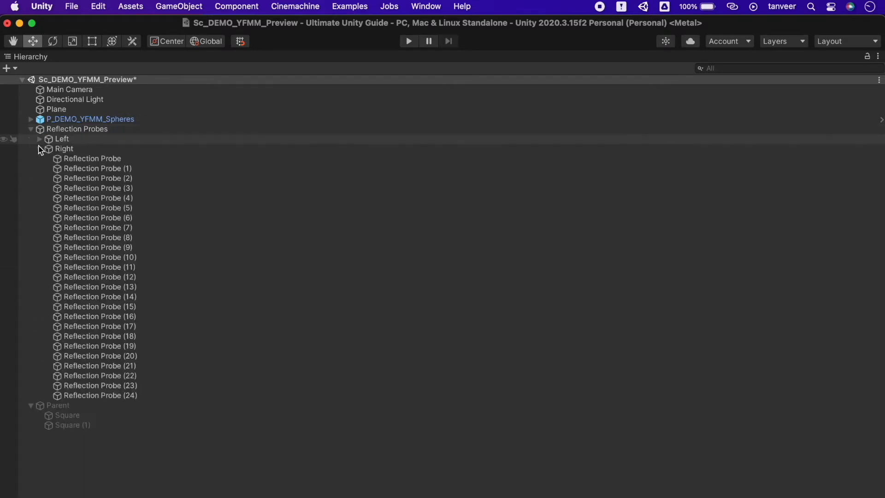
{"action": "left_click", "coordinate": [30, 129]}
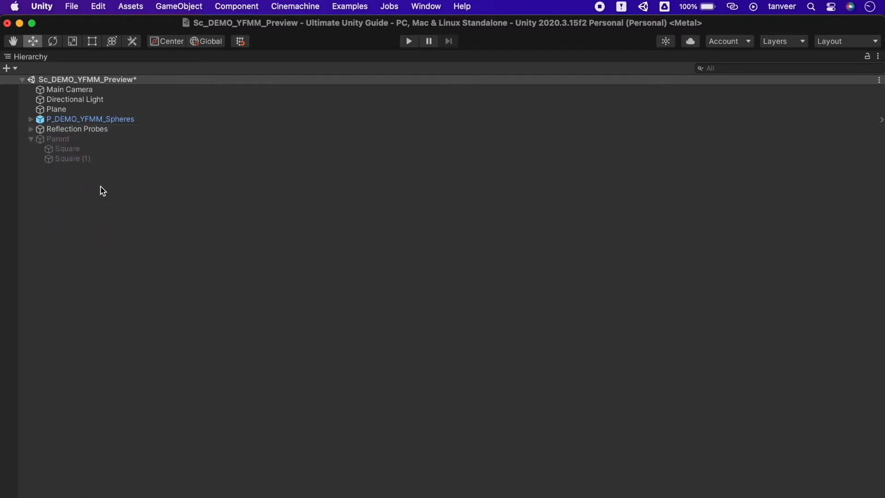
{"action": "key", "text": "shift+space"}
Maximize the Scene view and fly around the rows of material spheres to inspect them
{"action": "key", "text": "shift+space"}
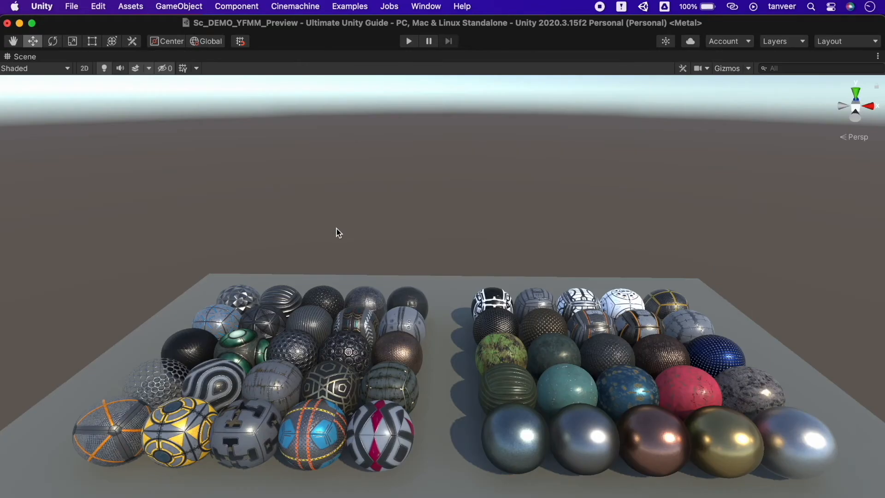
{"action": "left_click_drag", "start_coordinate": [399, 339], "coordinate": [702, 289], "text": "alt"}
{"action": "key", "text": "s"}
{"action": "key", "text": "w"}
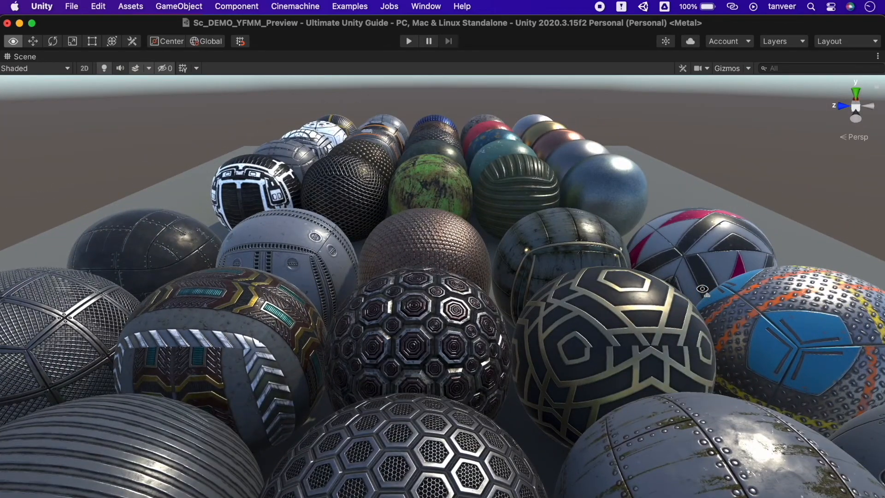
{"action": "right_click_drag", "start_coordinate": [702, 290], "coordinate": [705, 270]}
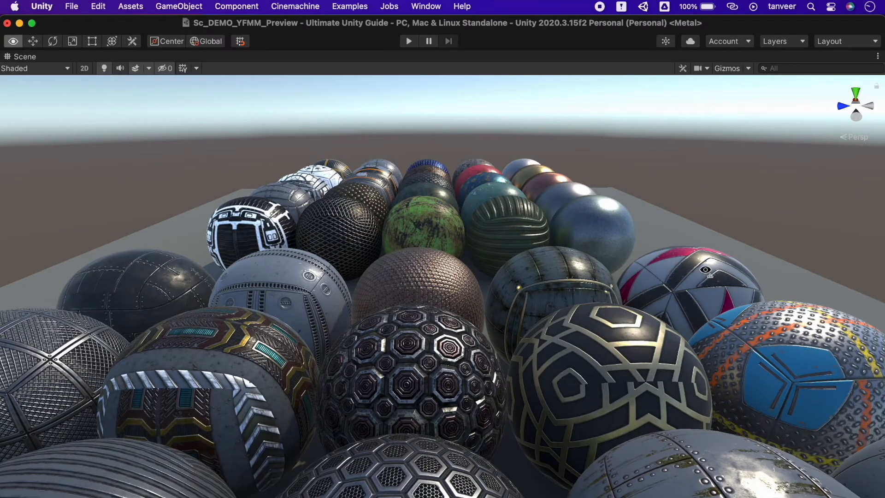
{"action": "key", "text": "s"}
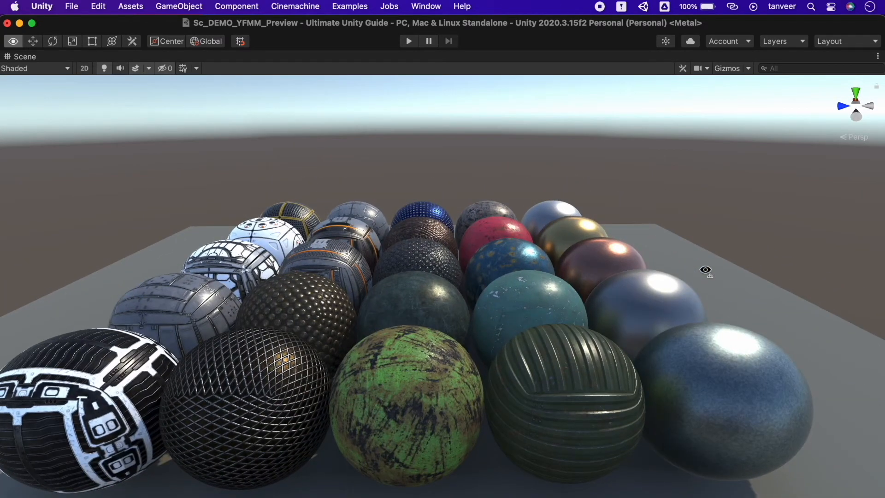
Fly around the material spheres in the maximized Scene view to a view from above, and restore the normal layout
{"action": "key", "text": "w"}
{"action": "right_click_drag", "start_coordinate": [706, 270], "coordinate": [438, 493]}
{"action": "key", "text": "s"}
{"action": "scroll", "coordinate": [438, 493], "scroll_direction": "down", "scroll_amount": 1}
{"action": "right_click_drag", "start_coordinate": [616, 398], "coordinate": [555, 335]}
{"action": "key", "text": "w"}
{"action": "key", "text": "shift+space"}
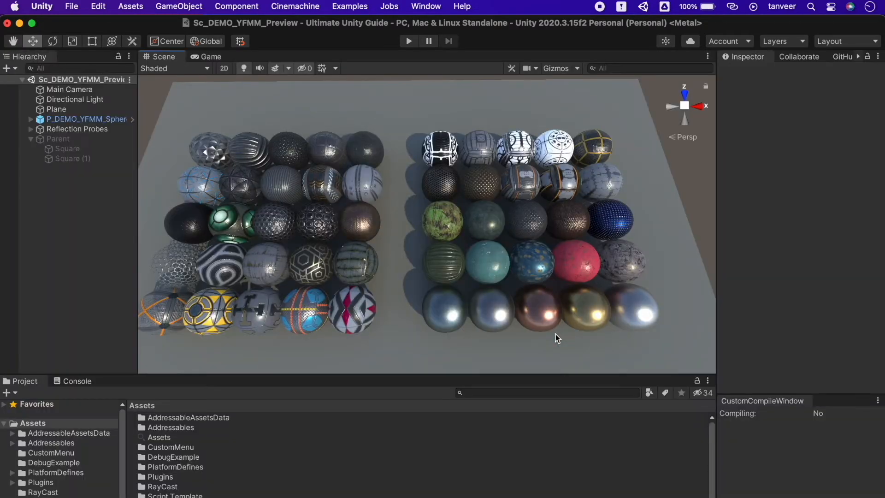
Maximize the Game view to inspect the camera's view of the spheres, and restore the normal layout
{"action": "left_click", "coordinate": [208, 58]}
{"action": "key", "text": "shift+space"}
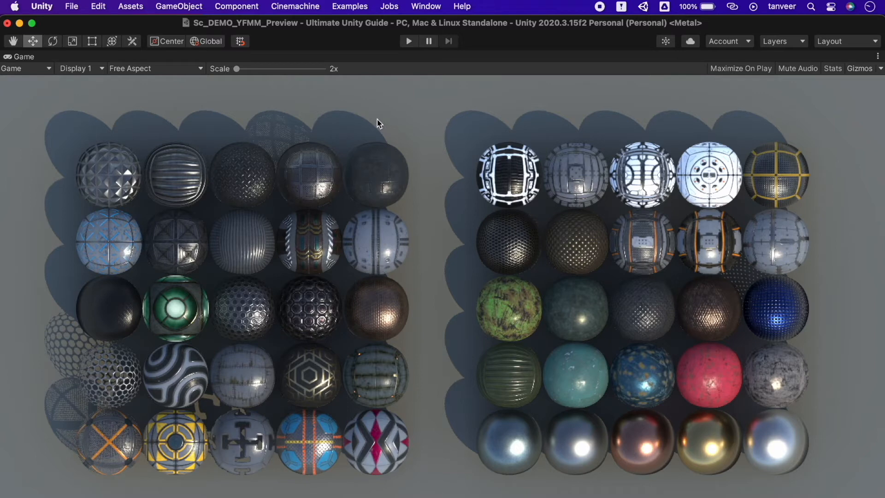
{"action": "key", "text": "shift+space"}
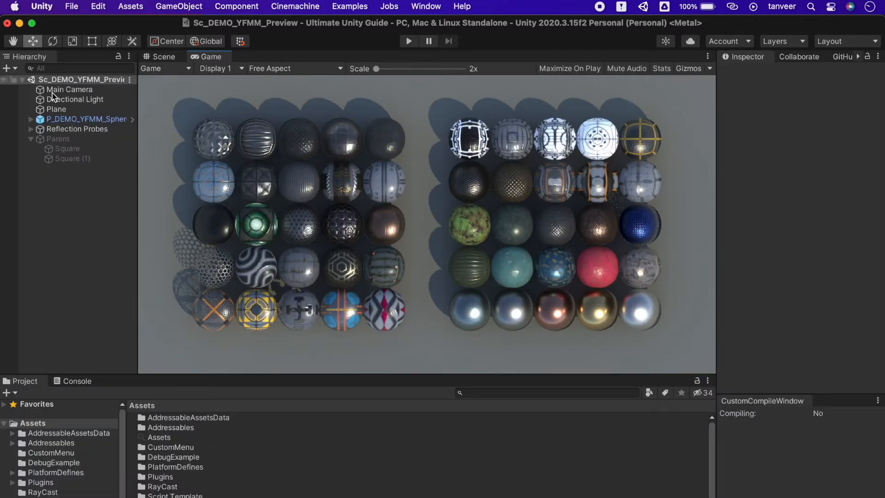
Select Plane, maximize and restore its Inspector several times, and do the same once with the CustomCompileWindow
{"action": "left_click", "coordinate": [56, 109]}
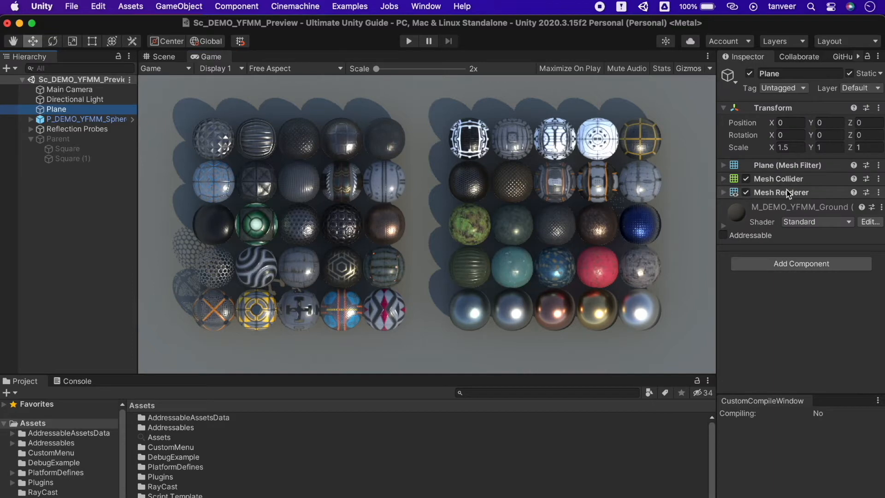
{"action": "key", "text": "shift+space"}
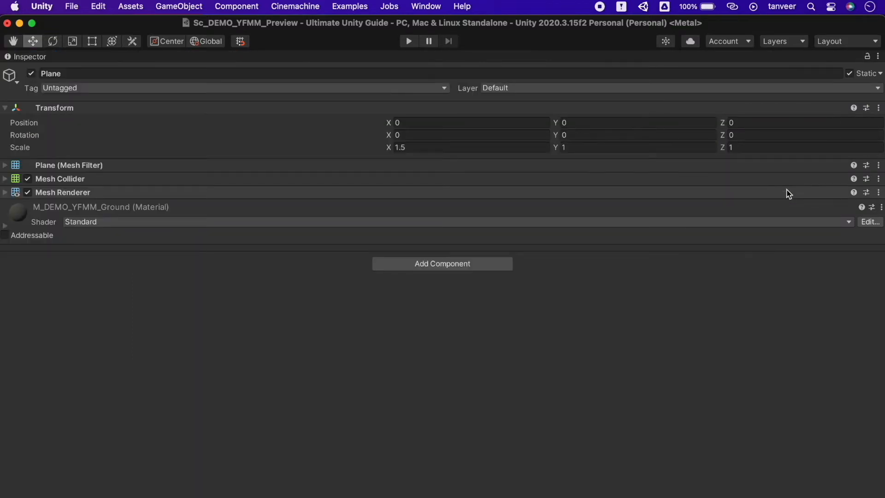
{"action": "key", "text": "shift+space"}
{"action": "key", "text": "shift+space"}
{"action": "key", "text": "shift+space"}
{"action": "key", "text": "shift+space"}
{"action": "key", "text": "shift+space"}
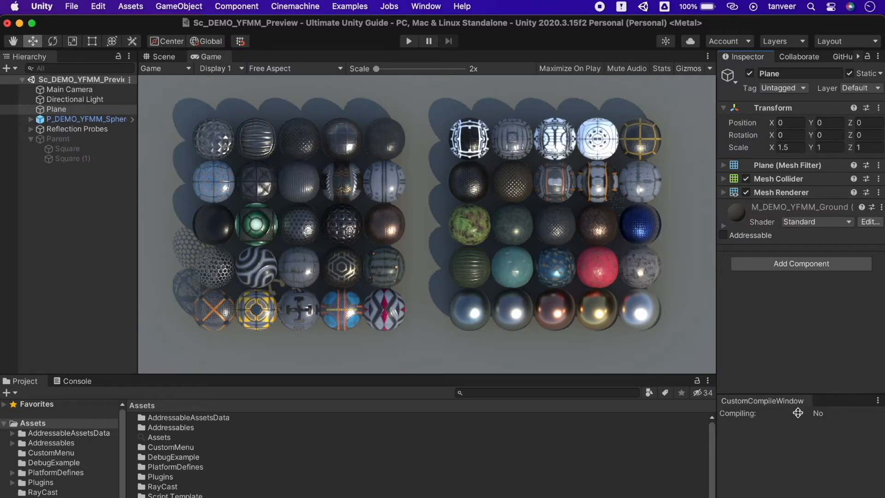
{"action": "key", "text": "shift+space"}
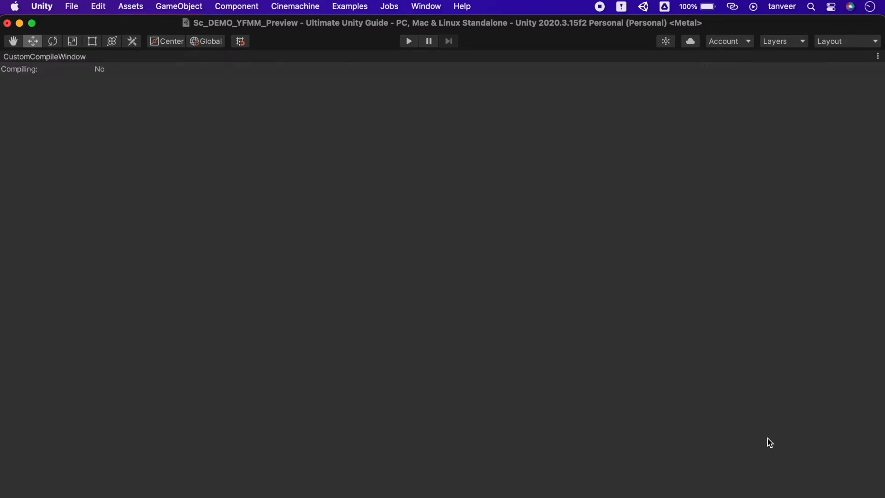
{"action": "key", "text": "shift+space"}
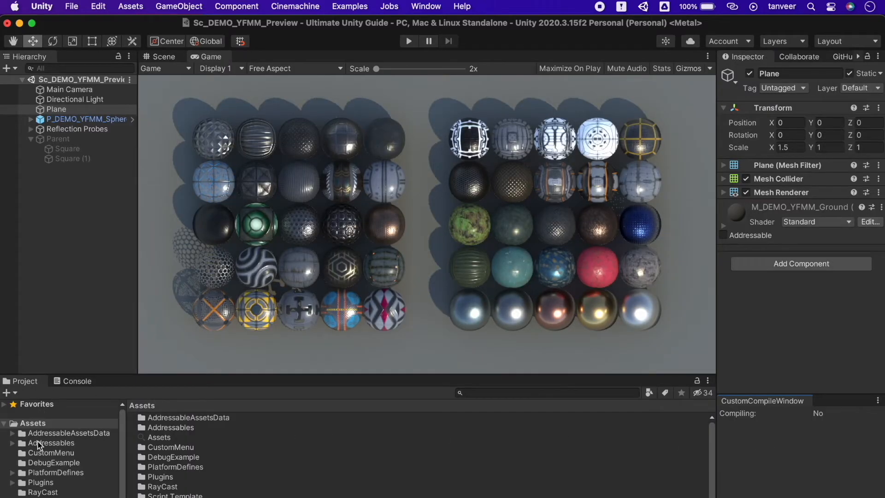
In the maximized Project window, widen the folder column and show the Script Template folder's scripts as large icons, restoring the normal layout
{"action": "key", "text": "shift+space"}
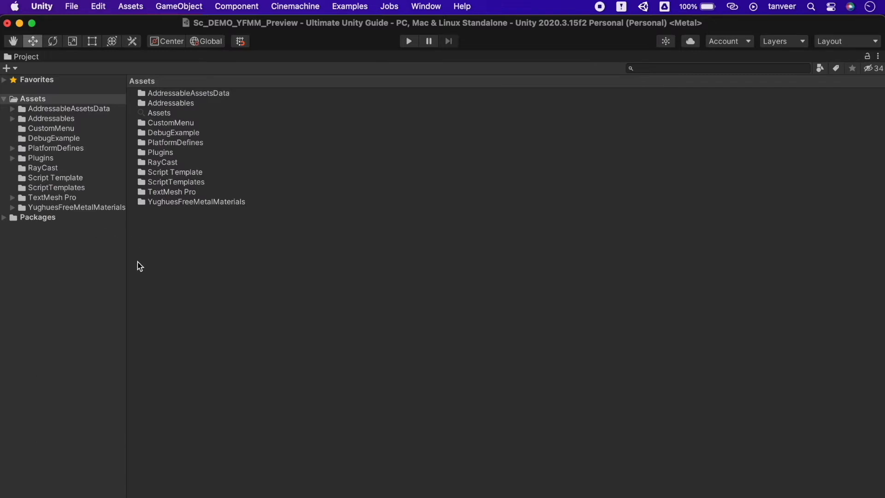
{"action": "left_click_drag", "start_coordinate": [126, 257], "coordinate": [214, 271]}
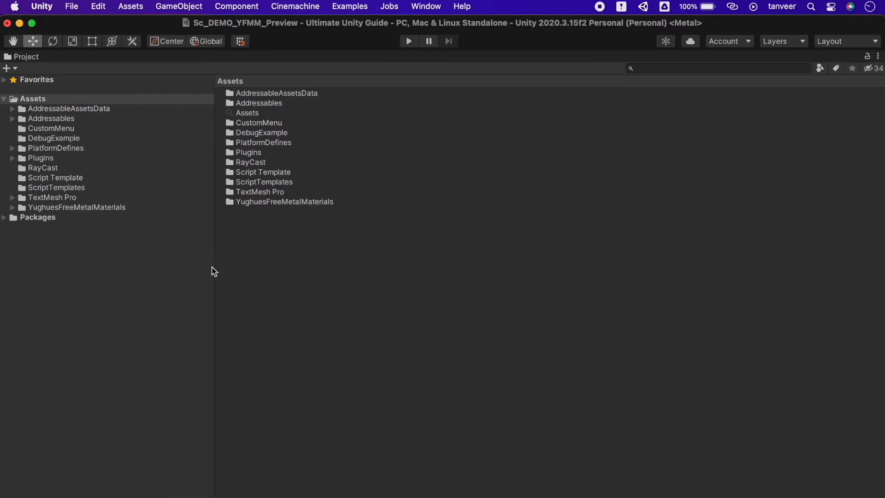
{"action": "left_click", "coordinate": [53, 128]}
{"action": "left_click", "coordinate": [55, 149]}
{"action": "left_click", "coordinate": [63, 178]}
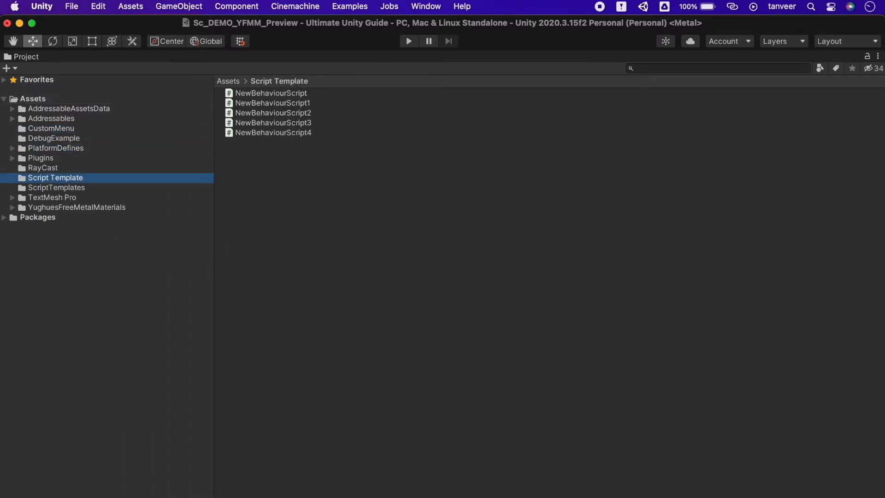
{"action": "left_click_drag", "start_coordinate": [845, 497], "coordinate": [874, 497]}
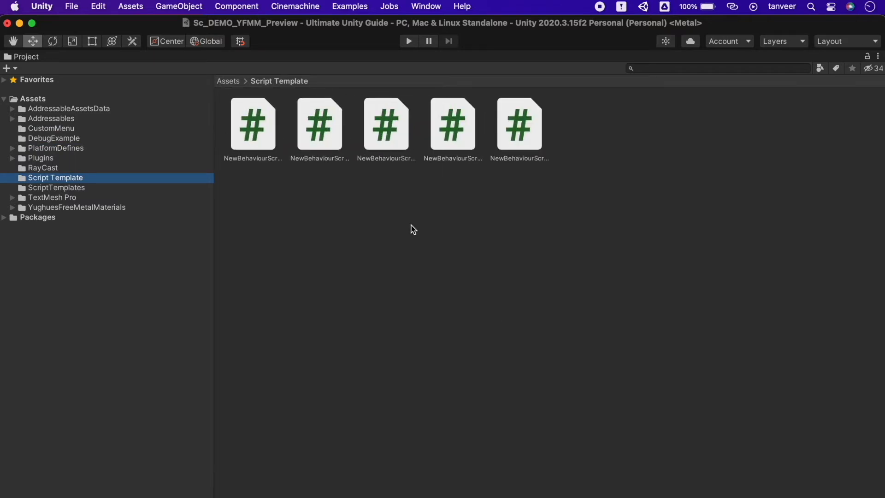
{"action": "key", "text": "shift+space"}
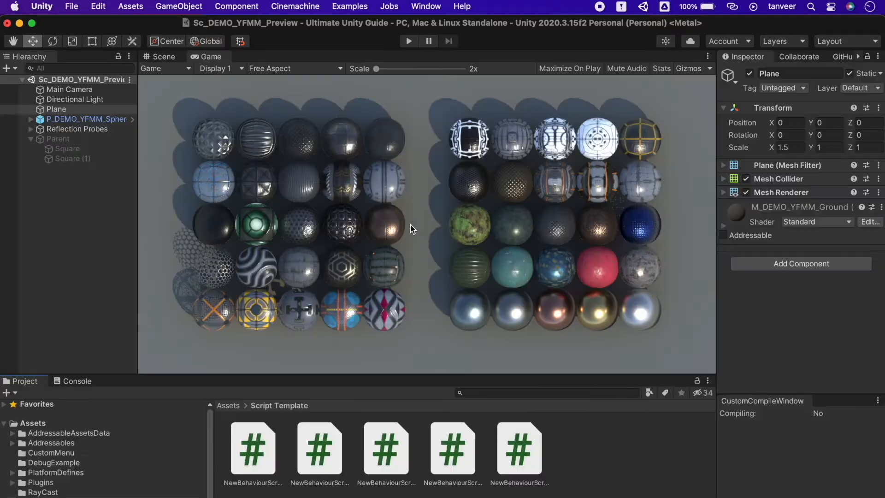
Bring up the Console, maximize it, and restore the normal layout
{"action": "left_click", "coordinate": [74, 381]}
{"action": "key", "text": "shift+space"}
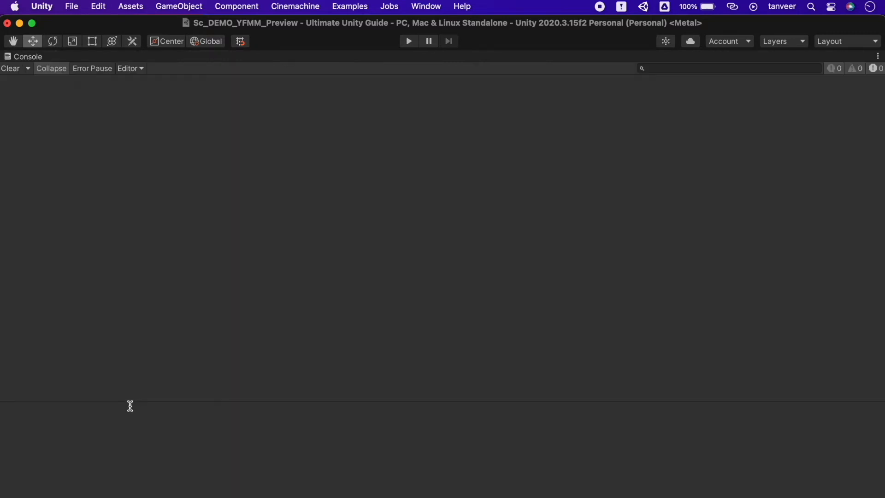
{"action": "key", "text": "shift+space"}
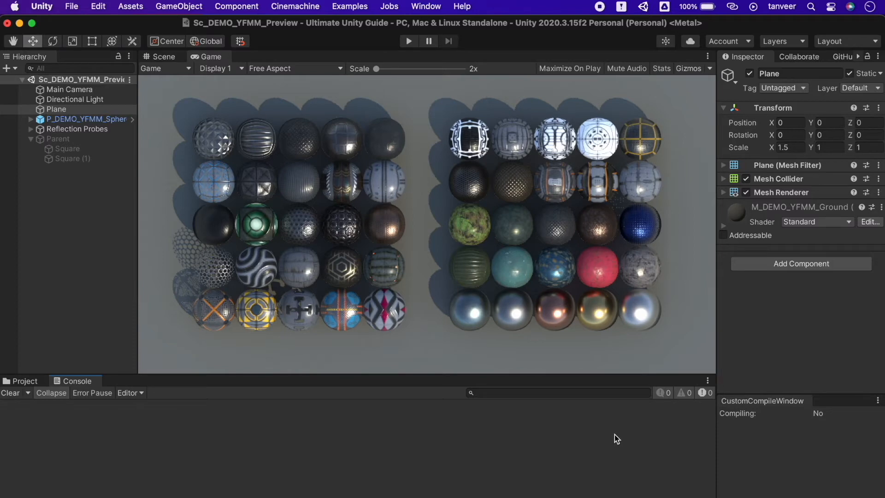
Expand all components of Plane to look through their properties, and collapse them all again
{"action": "left_click", "coordinate": [878, 57]}
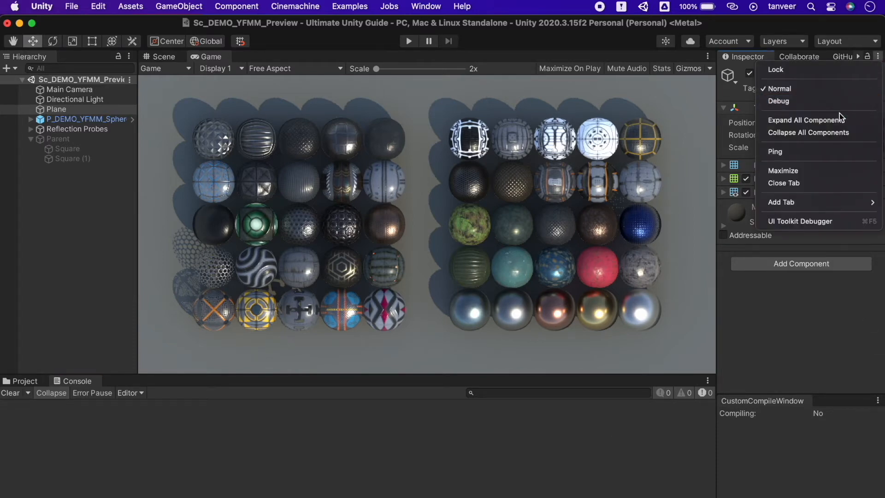
{"action": "left_click", "coordinate": [825, 120]}
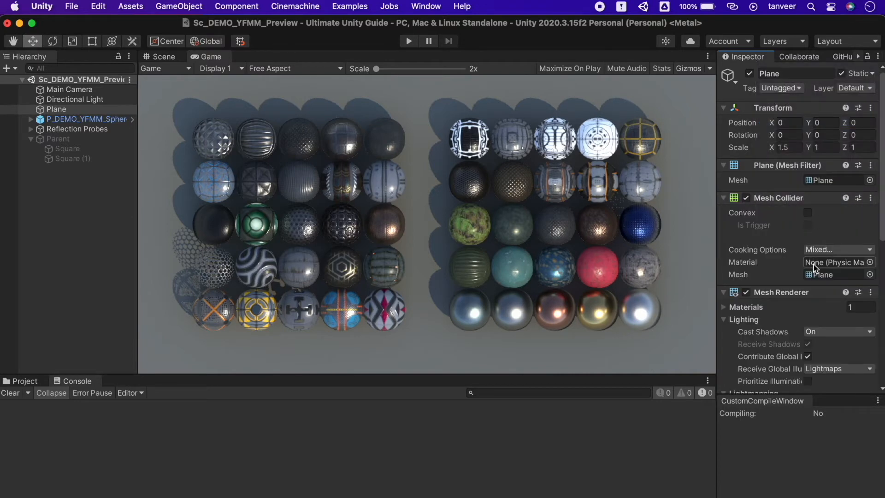
{"action": "scroll", "coordinate": [813, 267], "scroll_direction": "down", "scroll_amount": 10}
{"action": "scroll", "coordinate": [813, 264], "scroll_direction": "up", "scroll_amount": 10}
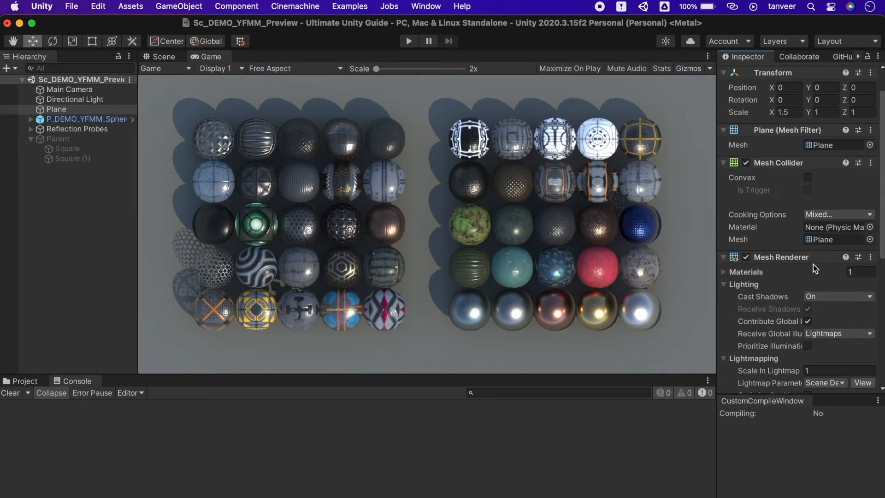
{"action": "left_click", "coordinate": [878, 57]}
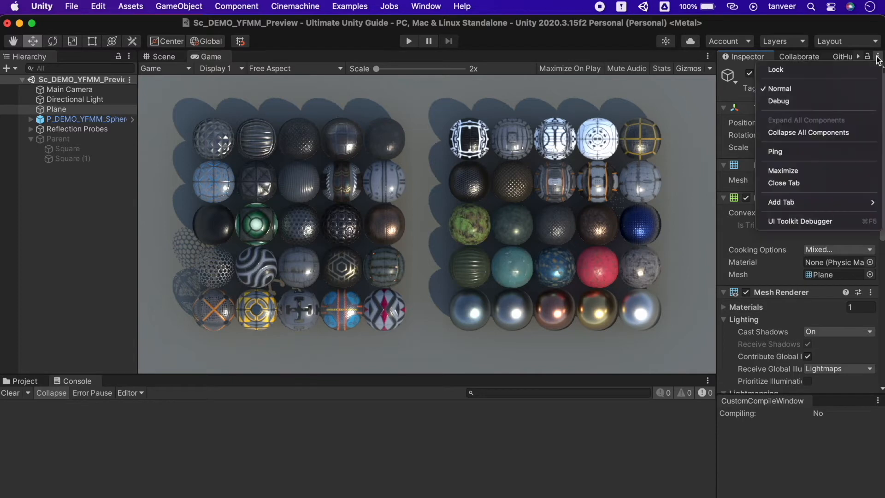
{"action": "left_click", "coordinate": [858, 137]}
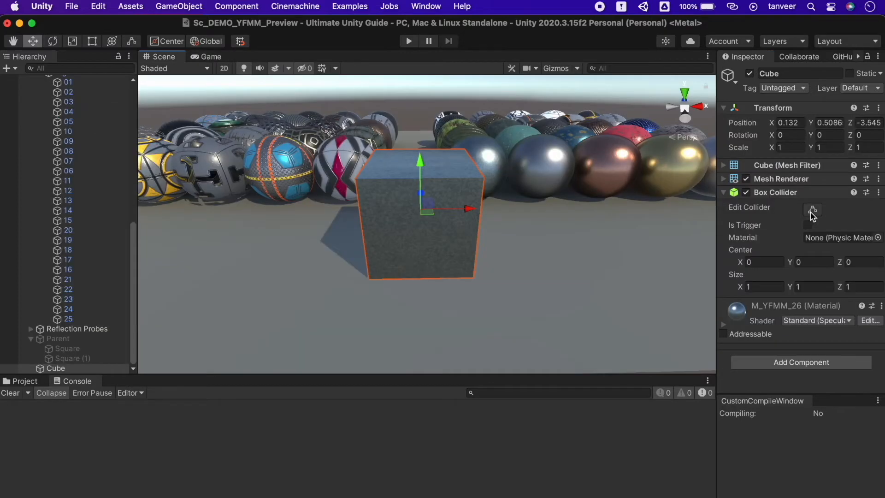
Edit the Cube's Box Collider in the Scene view by pulling its top and side faces outward, and leave collider editing
{"action": "left_click", "coordinate": [812, 210]}
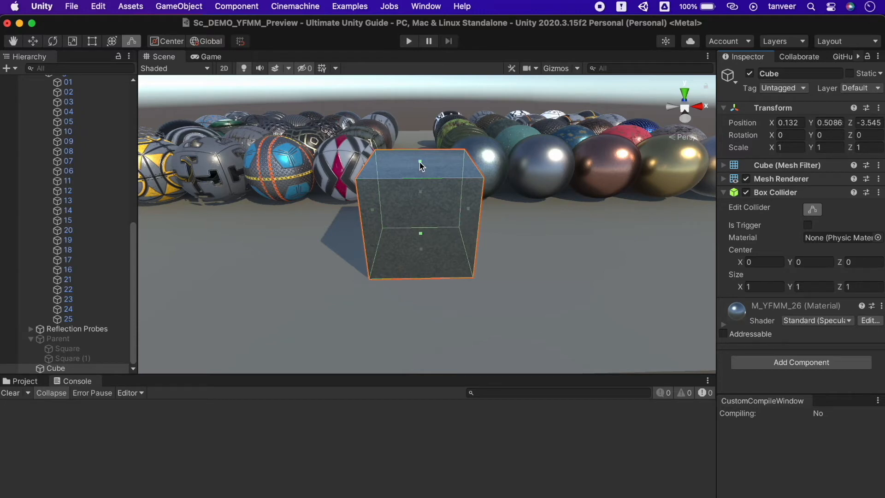
{"action": "left_click_drag", "start_coordinate": [421, 166], "coordinate": [423, 125]}
{"action": "left_click_drag", "start_coordinate": [469, 201], "coordinate": [502, 195]}
{"action": "left_click_drag", "start_coordinate": [436, 253], "coordinate": [437, 282]}
{"action": "left_click_drag", "start_coordinate": [355, 214], "coordinate": [283, 215]}
{"action": "right_click_drag", "start_coordinate": [462, 205], "coordinate": [359, 150]}
{"action": "left_click", "coordinate": [812, 210]}
{"action": "left_click", "coordinate": [794, 195]}
{"action": "left_click", "coordinate": [793, 195]}
Select sphere 21 at the far corner of the Left group, frame it, and back out to an overview of all spheres
{"action": "left_click", "coordinate": [563, 70]}
{"action": "right_click_drag", "start_coordinate": [503, 184], "coordinate": [503, 186]}
{"action": "key", "text": "e"}
{"action": "key", "text": "w"}
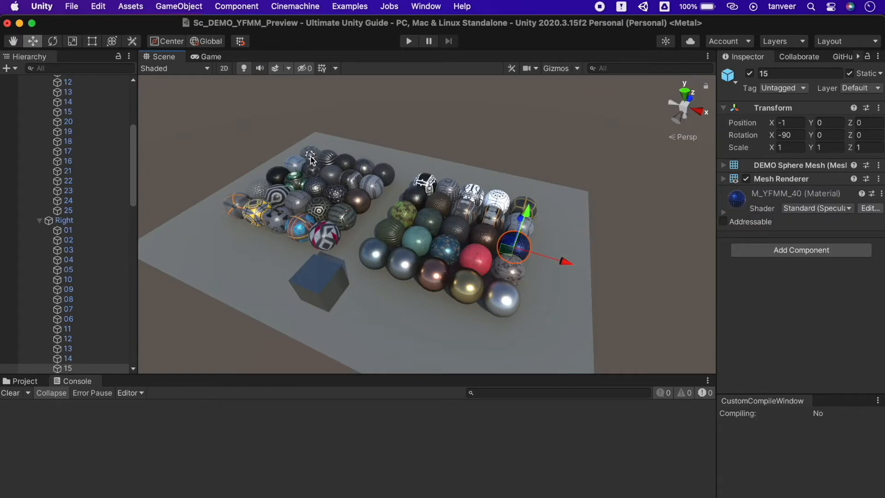
{"action": "left_click", "coordinate": [310, 159]}
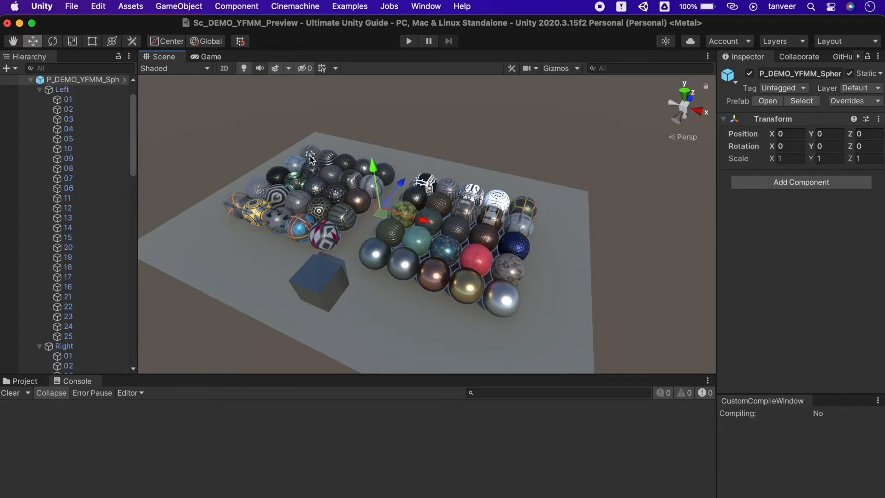
{"action": "left_click", "coordinate": [311, 158]}
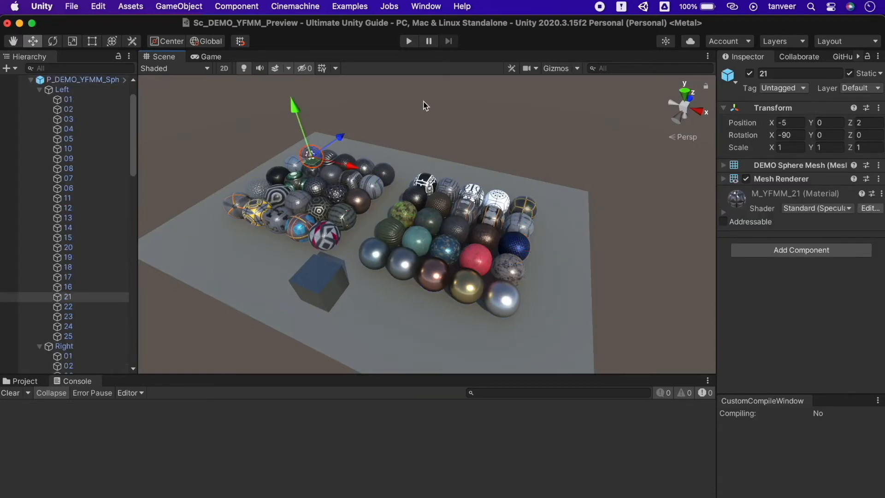
{"action": "key", "text": "f"}
{"action": "key", "text": "s"}
{"action": "right_click_drag", "start_coordinate": [429, 106], "coordinate": [484, 235]}
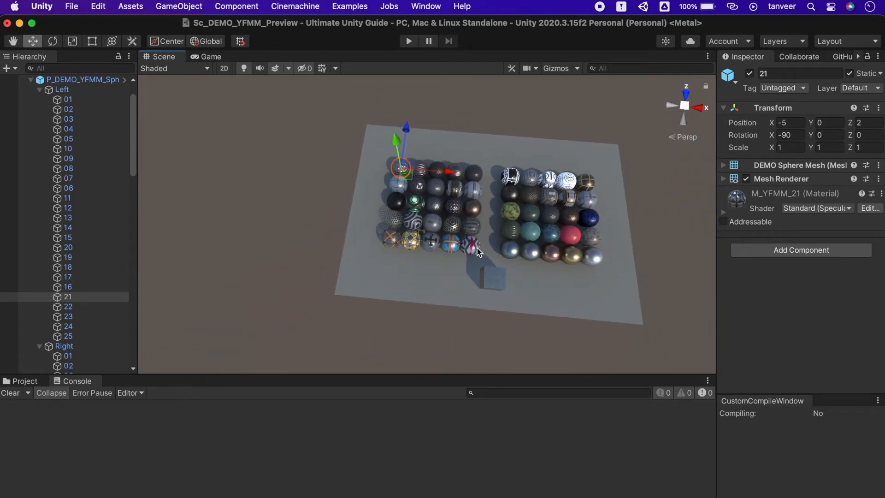
Select and frame sphere 05 of the Left group, and do the same with sphere 05 of the Right group
{"action": "left_click", "coordinate": [477, 248]}
{"action": "key", "text": "f"}
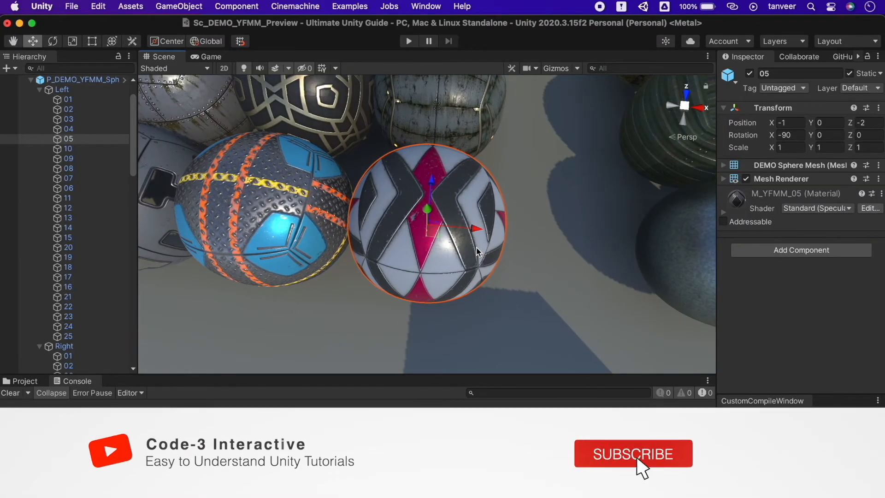
{"action": "scroll", "coordinate": [477, 249], "scroll_direction": "down", "scroll_amount": 10}
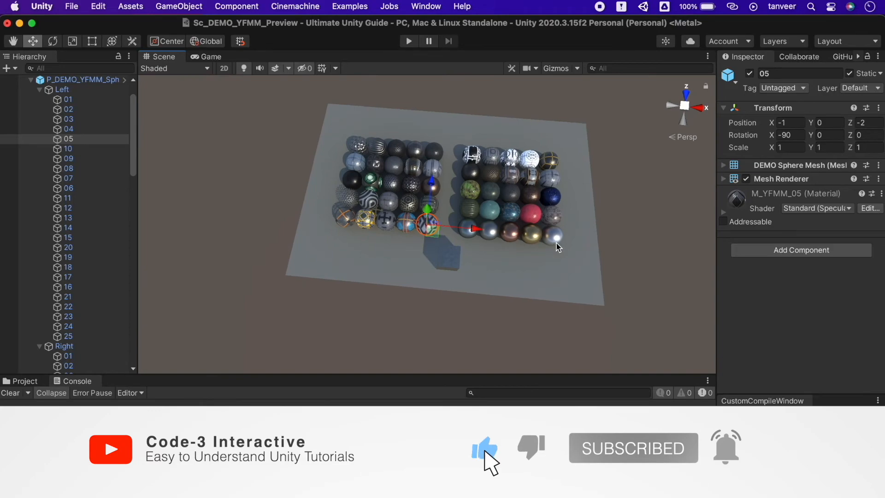
{"action": "left_click", "coordinate": [557, 244]}
{"action": "left_click", "coordinate": [557, 244]}
{"action": "key", "text": "f"}
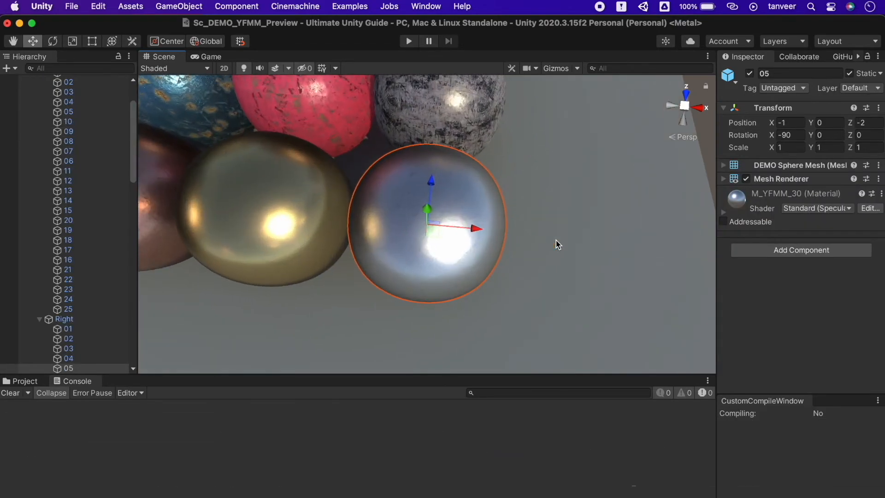
Select and frame spheres 10, 24 and 01 of the Left group one after another from the Hierarchy
{"action": "left_click", "coordinate": [86, 121]}
{"action": "key", "text": "f"}
{"action": "left_click", "coordinate": [68, 299]}
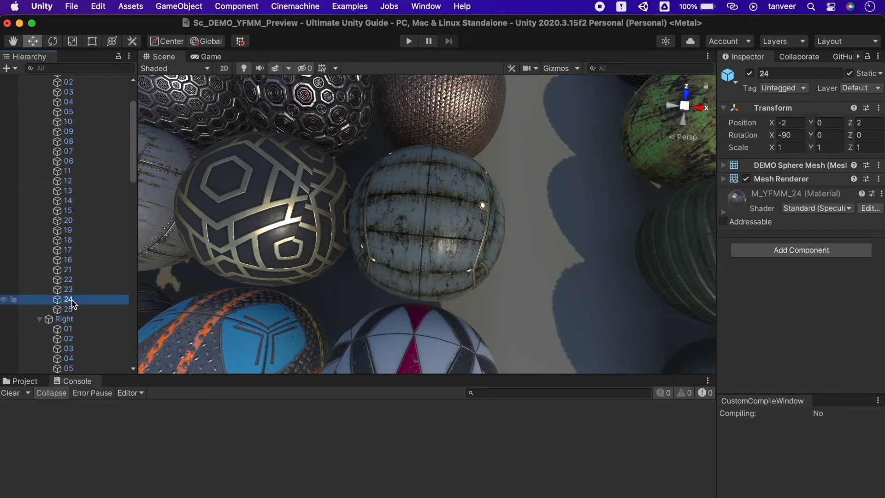
{"action": "key", "text": "f"}
{"action": "scroll", "coordinate": [110, 184], "scroll_direction": "up", "scroll_amount": 5}
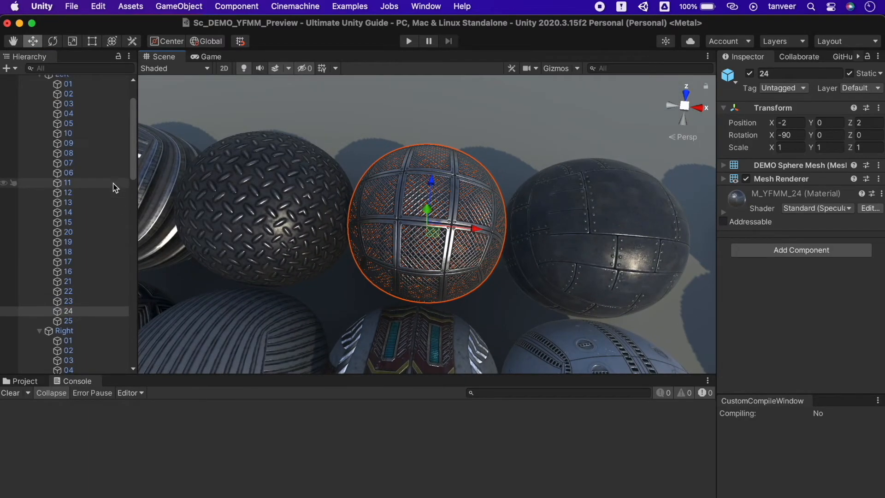
{"action": "left_click", "coordinate": [79, 134]}
{"action": "key", "text": "f"}
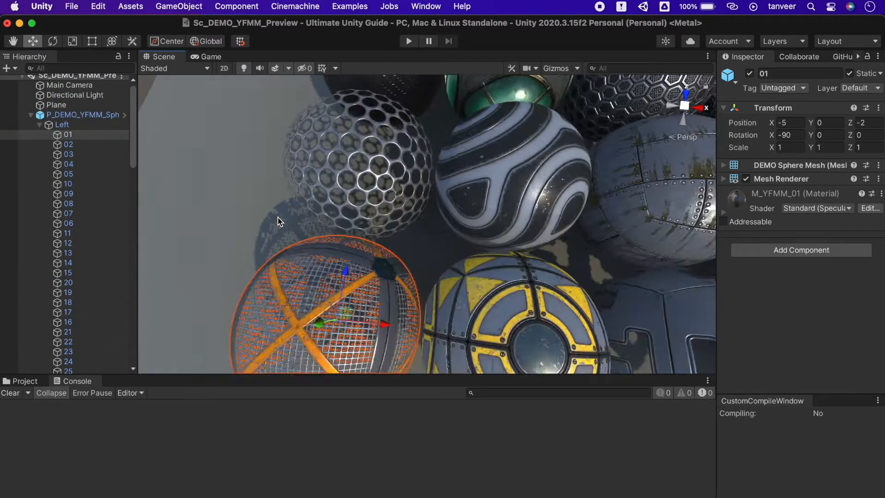
Select and frame spheres 08 and 21 of the Right group one after the other from the Hierarchy
{"action": "scroll", "coordinate": [69, 313], "scroll_direction": "down", "scroll_amount": 6}
{"action": "left_click", "coordinate": [69, 313]}
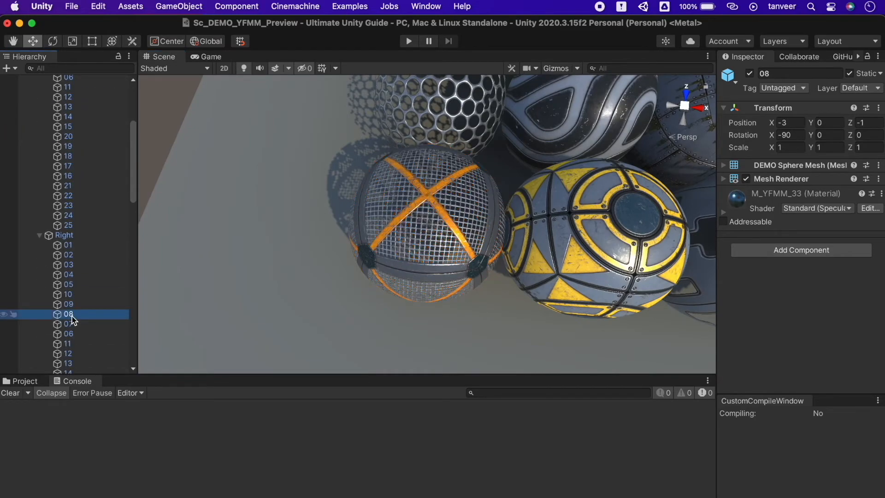
{"action": "key", "text": "f"}
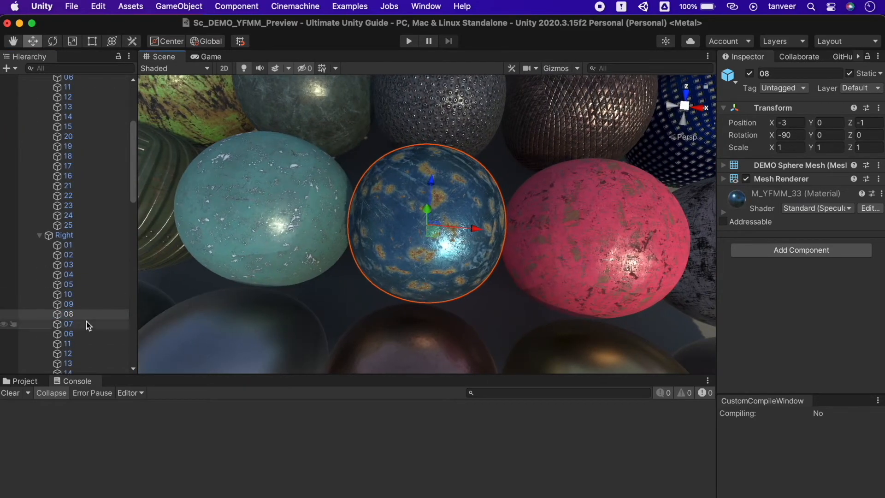
{"action": "scroll", "coordinate": [88, 325], "scroll_direction": "down", "scroll_amount": 4}
{"action": "left_click", "coordinate": [69, 346]}
{"action": "key", "text": "f"}
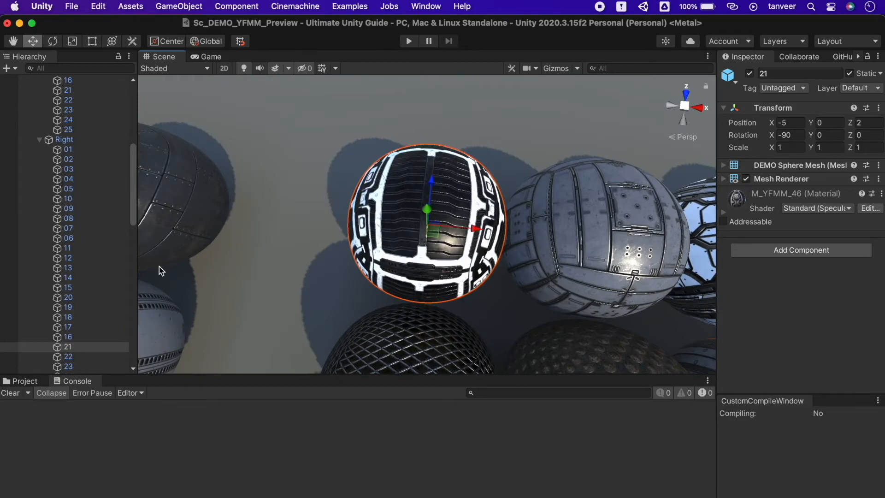
Select and frame sphere 25 of the Right group from the Hierarchy, and back out to an overview
{"action": "scroll", "coordinate": [40, 270], "scroll_direction": "down", "scroll_amount": 1}
{"action": "scroll", "coordinate": [40, 269], "scroll_direction": "down", "scroll_amount": 5}
{"action": "left_click", "coordinate": [85, 291]}
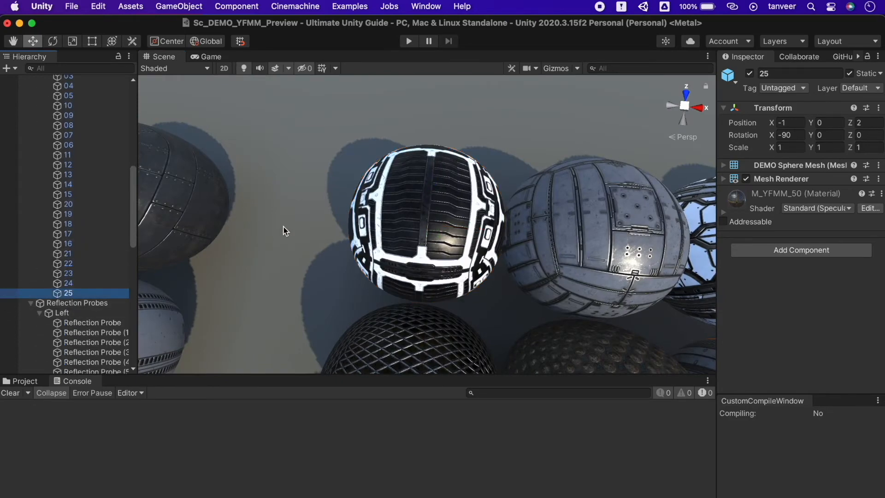
{"action": "key", "text": "f"}
{"action": "scroll", "coordinate": [283, 226], "scroll_direction": "down", "scroll_amount": 10}
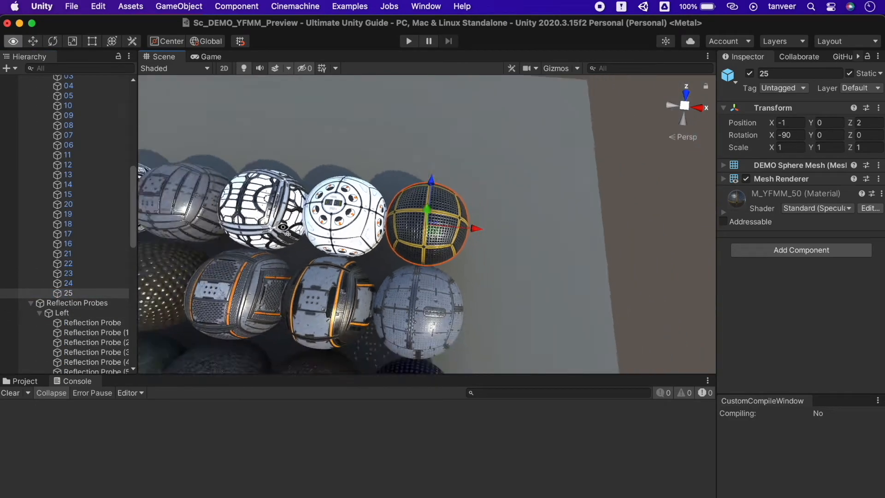
{"action": "scroll", "coordinate": [283, 227], "scroll_direction": "down", "scroll_amount": 3}
{"action": "left_click", "coordinate": [289, 148]}
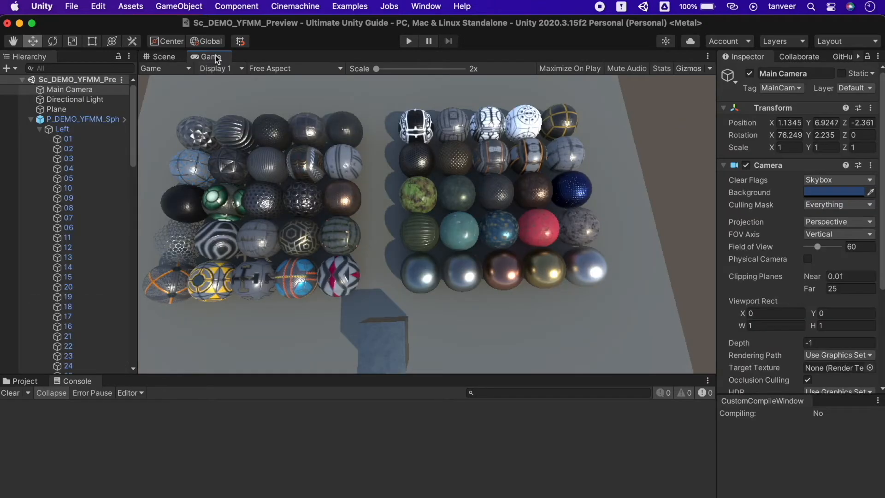
Dock the Game view beside the Scene view and widen it to about two thirds of the shared area
{"action": "left_click_drag", "start_coordinate": [207, 56], "coordinate": [614, 171]}
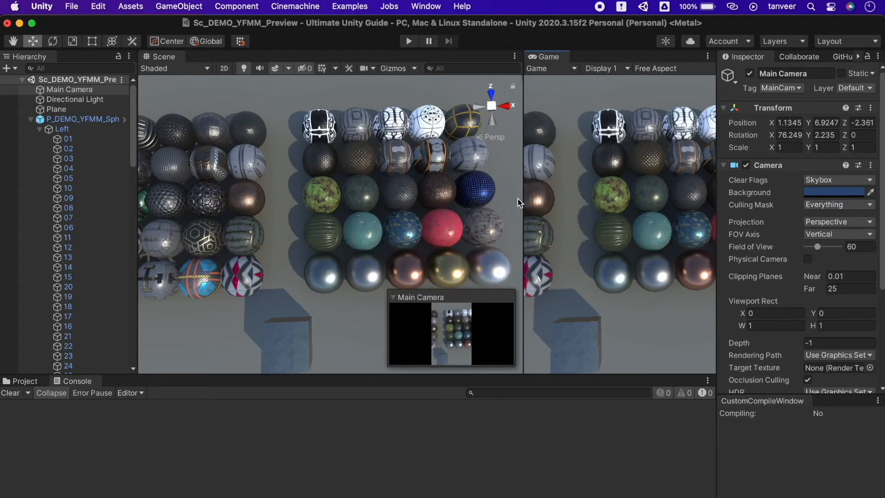
{"action": "left_click_drag", "start_coordinate": [521, 198], "coordinate": [324, 198]}
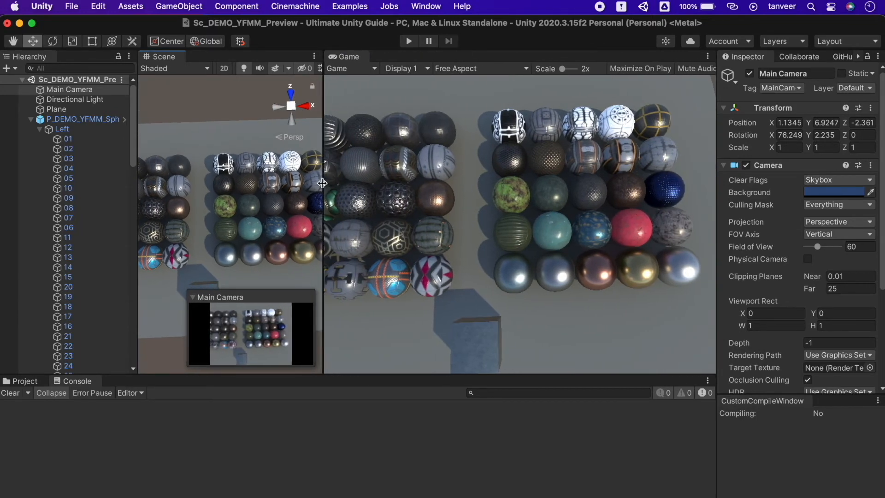
Orbit the Scene view to a lower front angle on the spheres and align the Main Camera with that view
{"action": "left_click_drag", "start_coordinate": [240, 188], "coordinate": [222, 89], "text": "alt"}
{"action": "key", "text": "a"}
{"action": "right_click_drag", "start_coordinate": [222, 89], "coordinate": [249, 67]}
{"action": "key", "text": "s"}
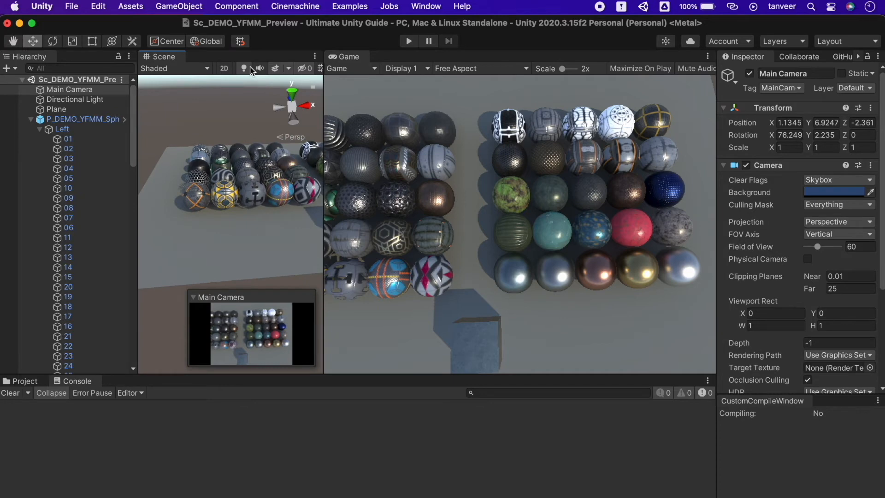
{"action": "key", "text": "super+shift+f"}
Align the Main Camera with the Scene view from two more angles, the side of the plane and its far side
{"action": "left_click_drag", "start_coordinate": [247, 124], "coordinate": [524, 84], "text": "alt"}
{"action": "left_click_drag", "start_coordinate": [206, 139], "coordinate": [282, 178], "text": "alt"}
{"action": "key", "text": "super+shift+f"}
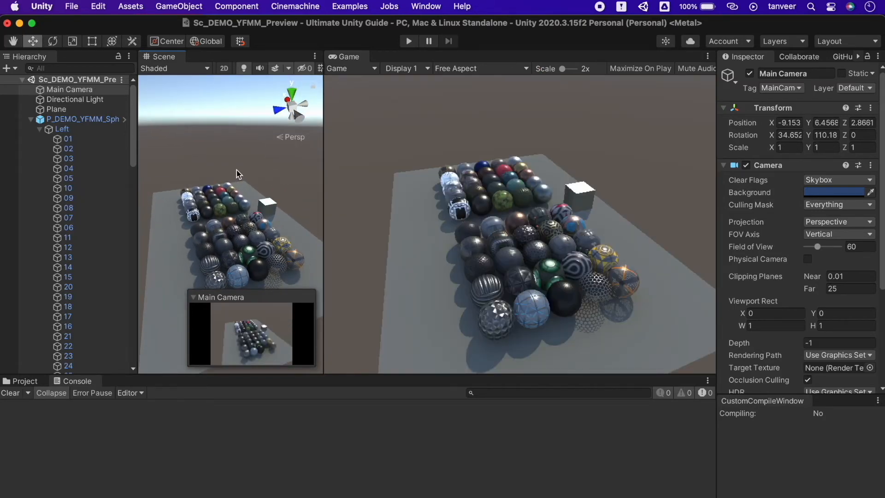
{"action": "left_click_drag", "start_coordinate": [207, 179], "coordinate": [246, 183], "text": "alt"}
{"action": "key", "text": "super+shift+f"}
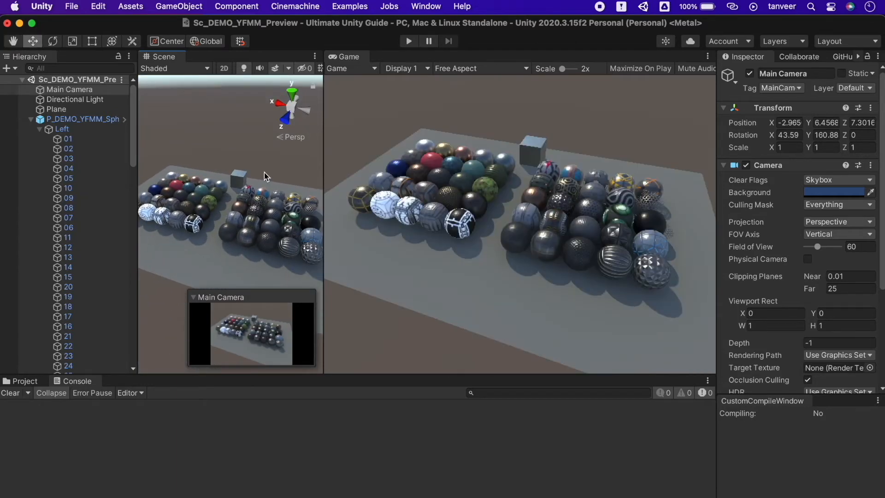
Bring the Scene view closer to the spheres from a new angle and align the Main Camera with it
{"action": "scroll", "coordinate": [246, 183], "scroll_direction": "up", "scroll_amount": 10, "text": "alt"}
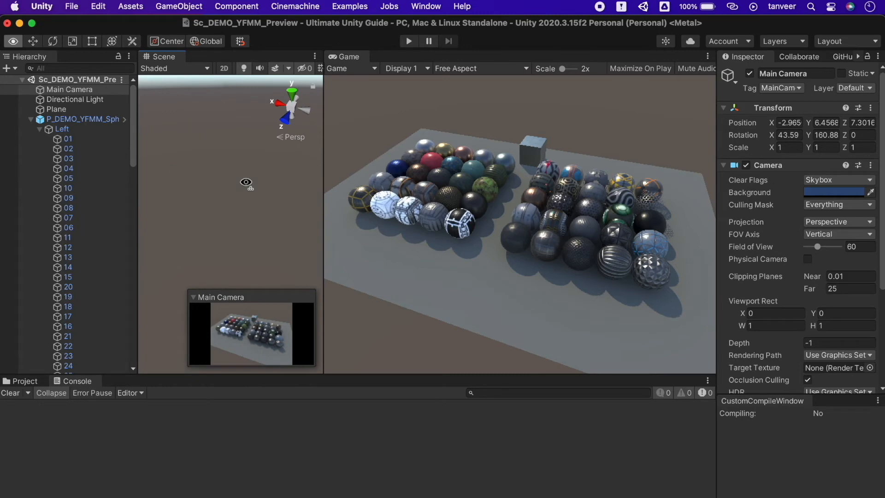
{"action": "scroll", "coordinate": [247, 182], "scroll_direction": "down", "scroll_amount": 10, "text": "alt"}
{"action": "scroll", "coordinate": [246, 182], "scroll_direction": "down", "scroll_amount": 3, "text": "alt"}
{"action": "scroll", "coordinate": [246, 183], "scroll_direction": "up", "scroll_amount": 6, "text": "alt"}
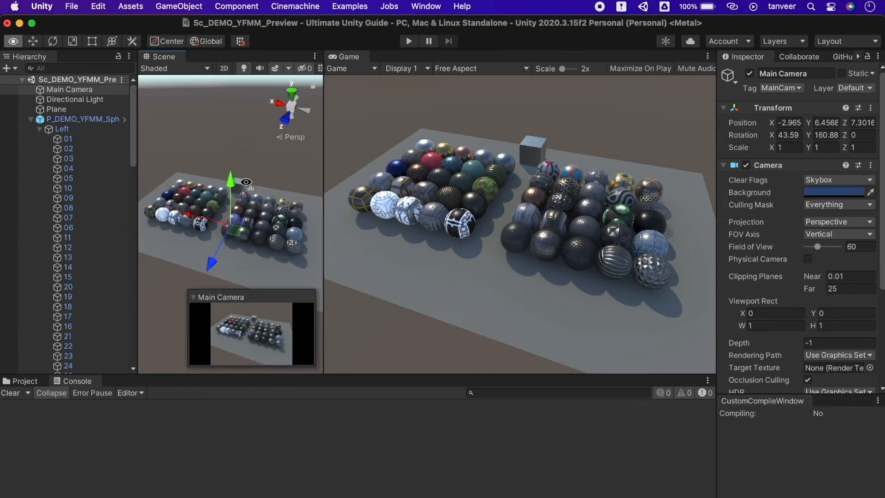
{"action": "left_click_drag", "start_coordinate": [247, 182], "coordinate": [184, 167], "text": "alt"}
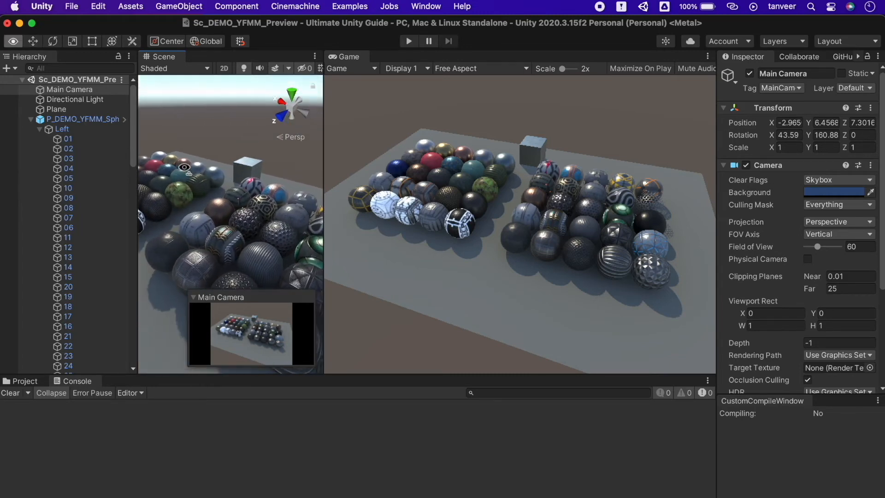
{"action": "key", "text": "super+shift+f"}
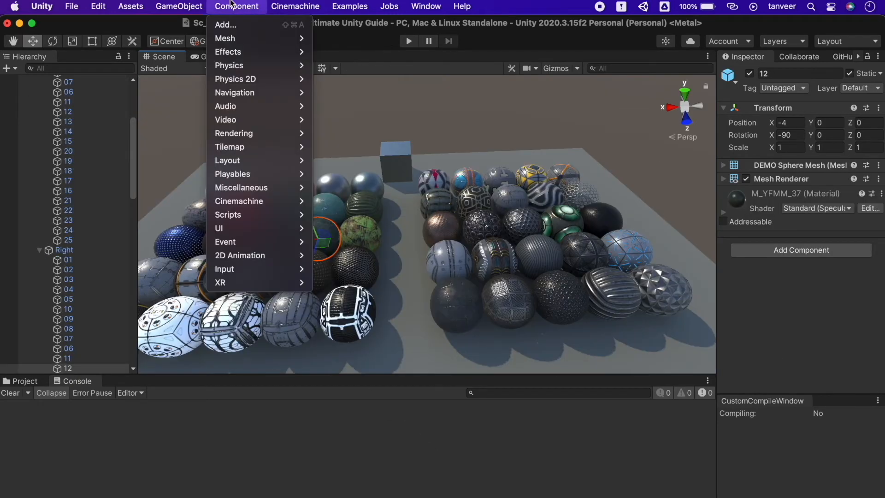
Toggle the active state of sphere 12 in the Right group and sphere 25 in the Left group to deactivate both
{"action": "mouse_move", "coordinate": [179, 6]}
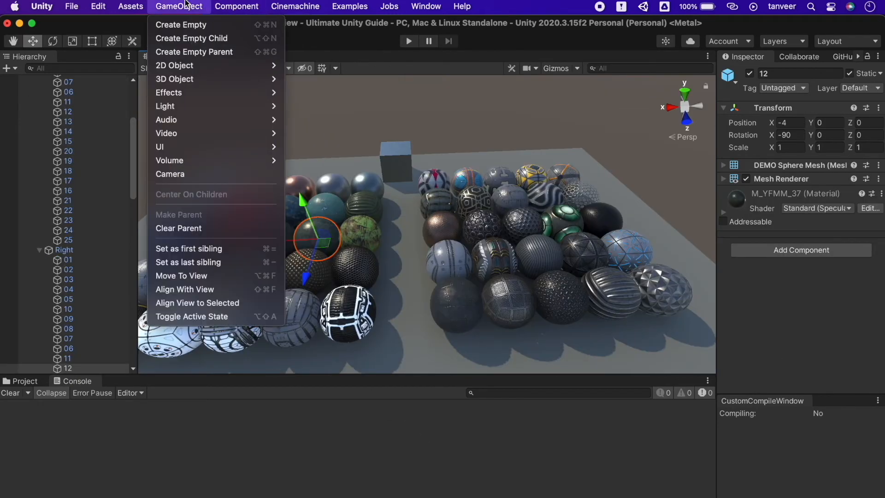
{"action": "left_click", "coordinate": [223, 317]}
{"action": "left_click", "coordinate": [467, 302]}
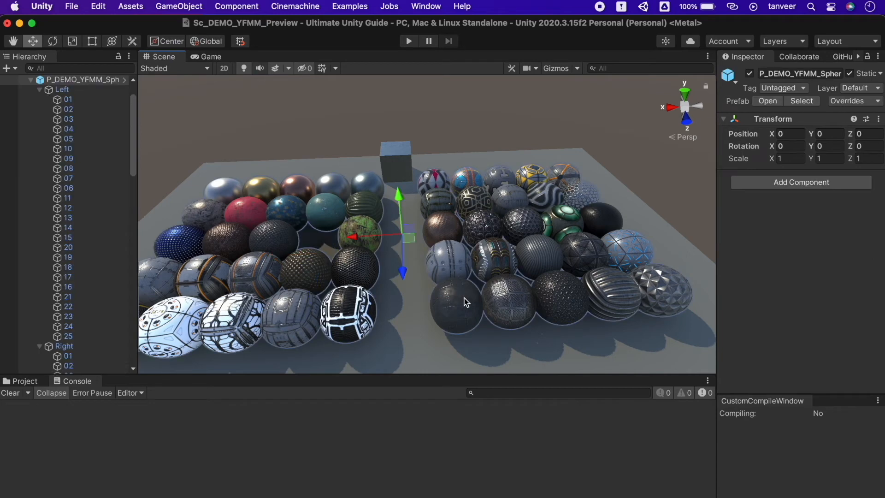
{"action": "left_click", "coordinate": [475, 302]}
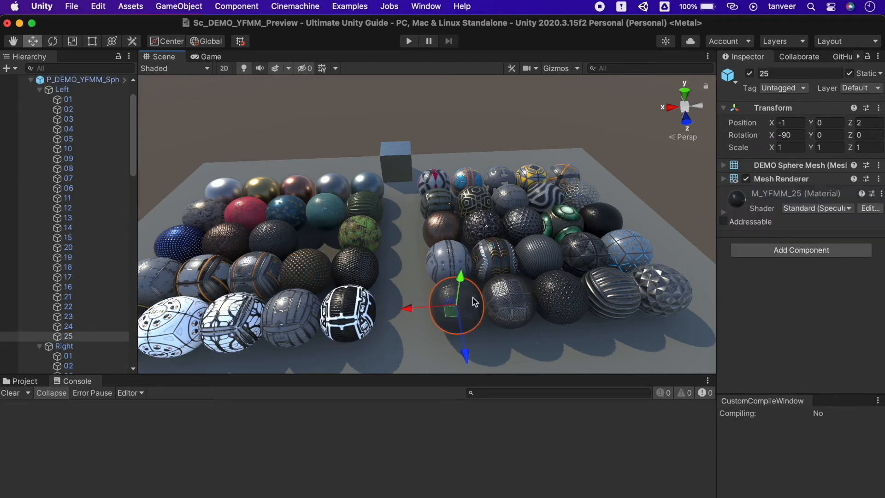
{"action": "key", "text": "alt"}
{"action": "key", "text": "alt+shift+a"}
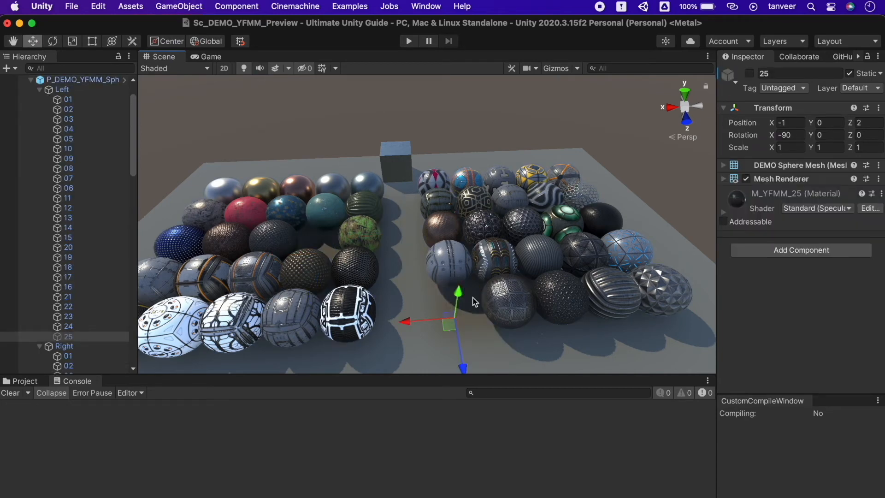
Deactivate the ground Plane, select the parent prefab of the spheres, and switch the handle position to Pivot
{"action": "left_click", "coordinate": [362, 233]}
{"action": "key", "text": "alt"}
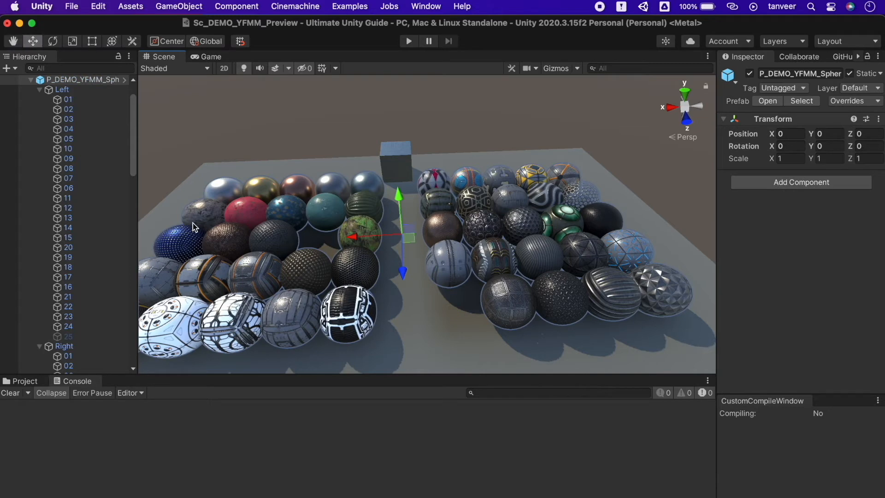
{"action": "left_click", "coordinate": [180, 230]}
{"action": "left_click", "coordinate": [181, 230]}
{"action": "left_click", "coordinate": [181, 229]}
{"action": "key", "text": "alt+shift+a"}
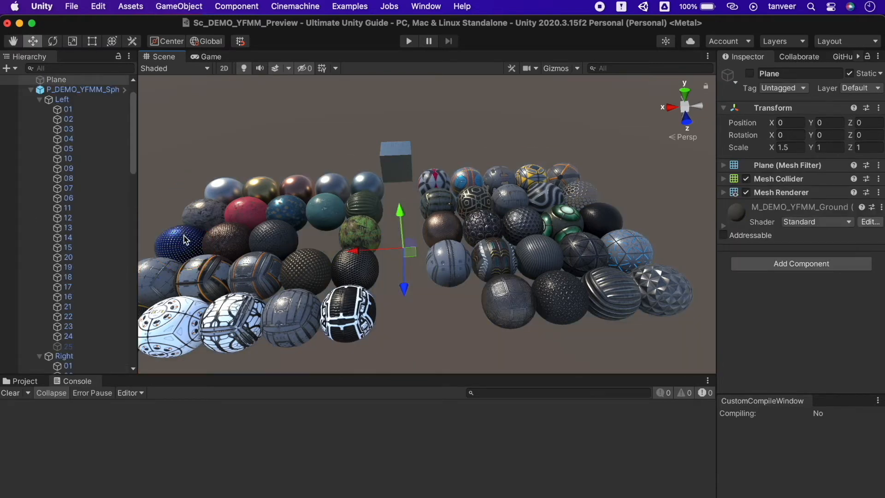
{"action": "left_click", "coordinate": [183, 236]}
{"action": "key", "text": "z"}
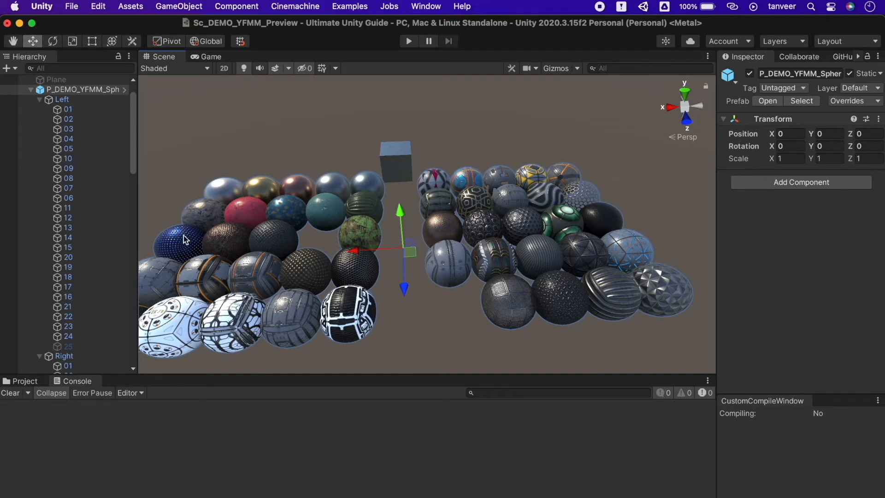
Deactivate spheres 20 and 16 of the Left group, and toggle the active state at the group's middle sphere
{"action": "left_click", "coordinate": [528, 194]}
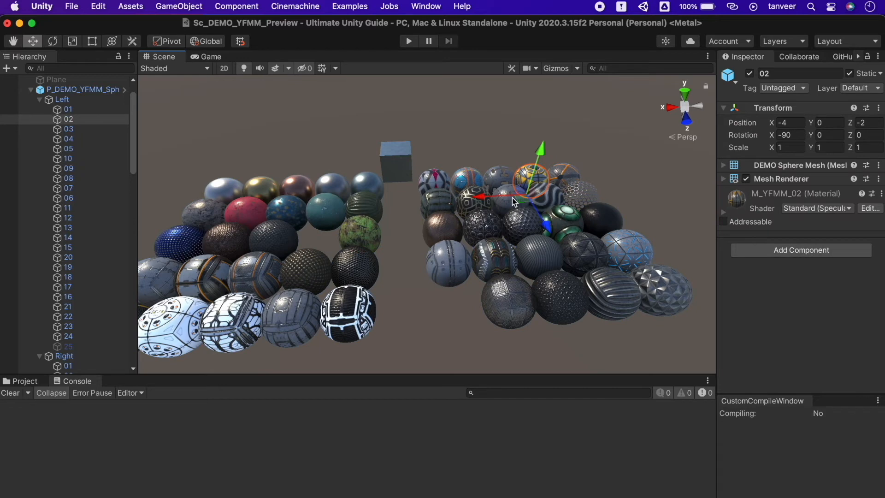
{"action": "left_click", "coordinate": [460, 260]}
{"action": "left_click", "coordinate": [460, 260]}
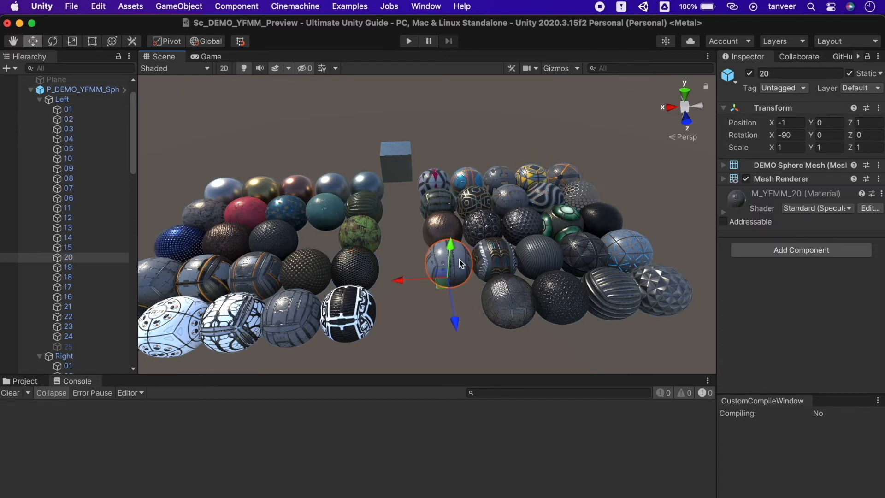
{"action": "key", "text": "alt+shift+a"}
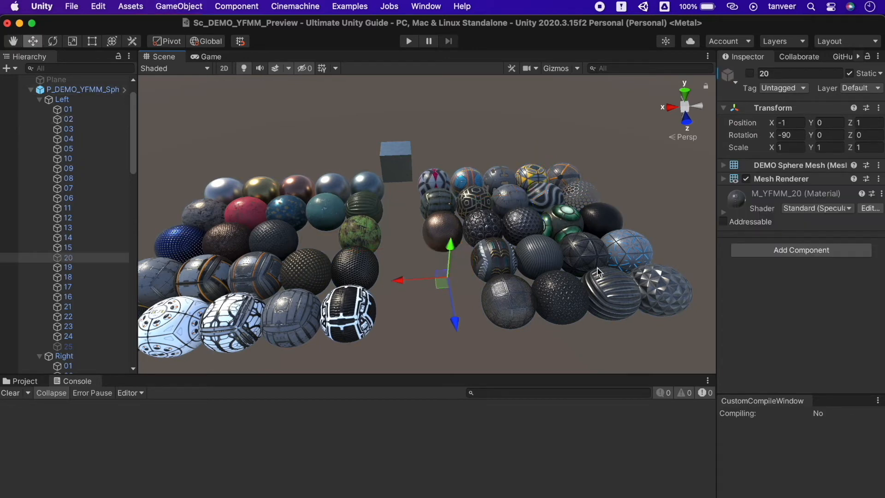
{"action": "left_click", "coordinate": [626, 245]}
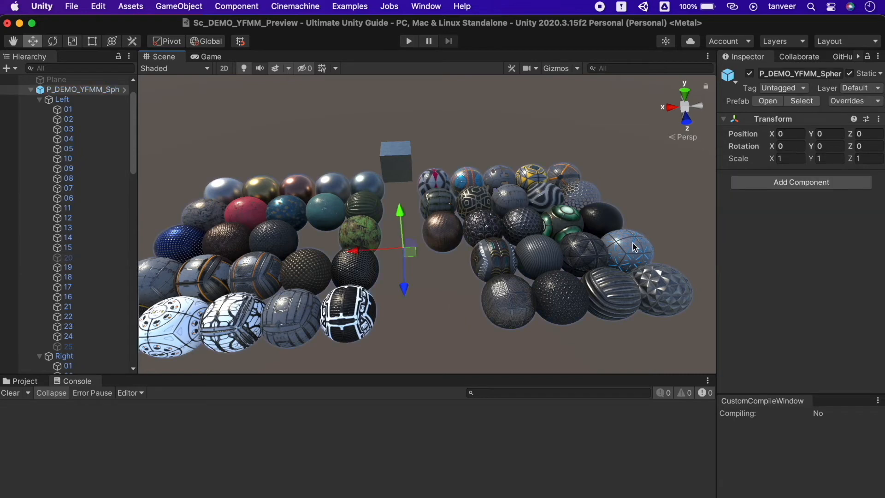
{"action": "left_click", "coordinate": [633, 247]}
{"action": "key", "text": "alt+shift+a"}
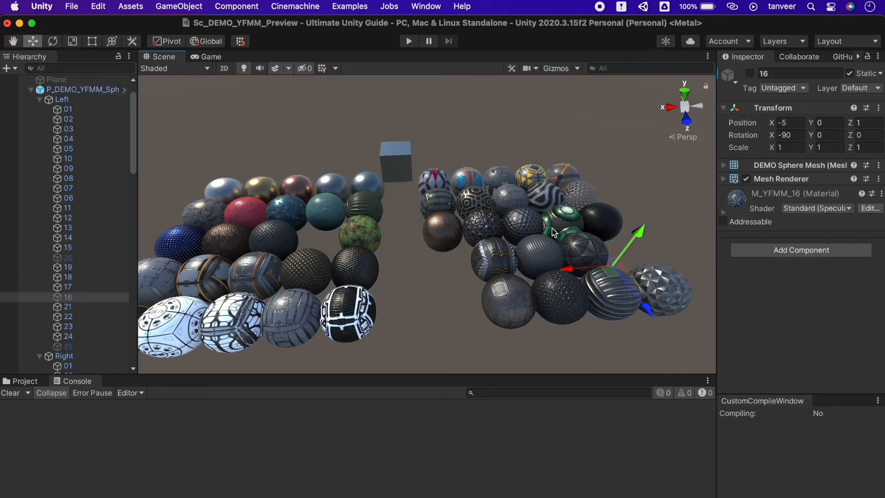
{"action": "left_click", "coordinate": [529, 222]}
{"action": "key", "text": "alt+shift+a"}
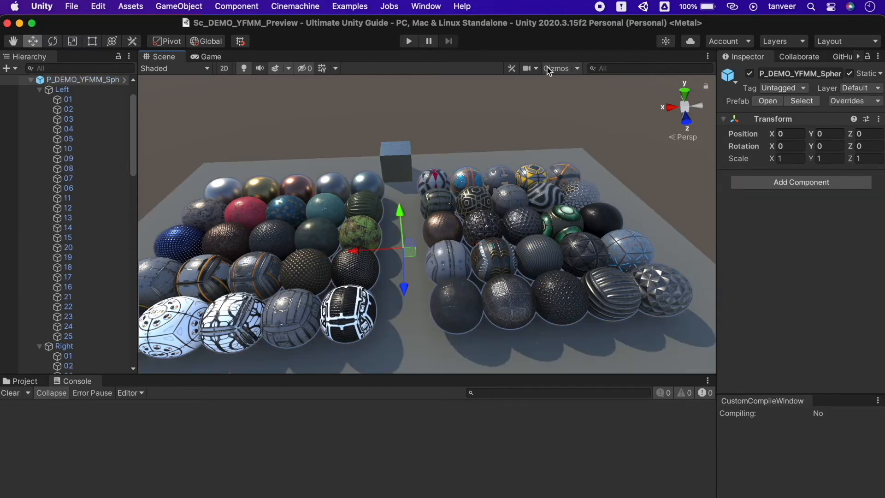
Turn on gizmos in the Scene view, move closer to the sphere icons, and toggle the gizmos off and on again
{"action": "left_click", "coordinate": [547, 67]}
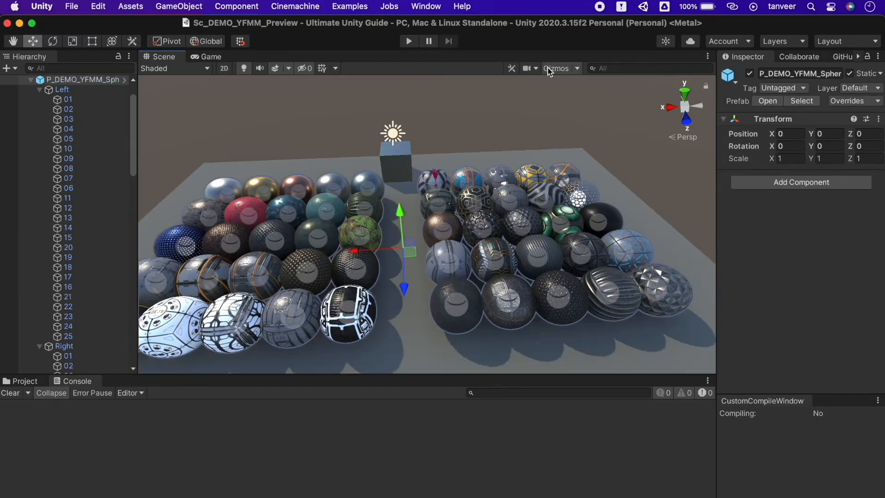
{"action": "right_click_drag", "start_coordinate": [467, 160], "coordinate": [433, 150]}
{"action": "key", "text": "w"}
{"action": "left_click", "coordinate": [577, 68]}
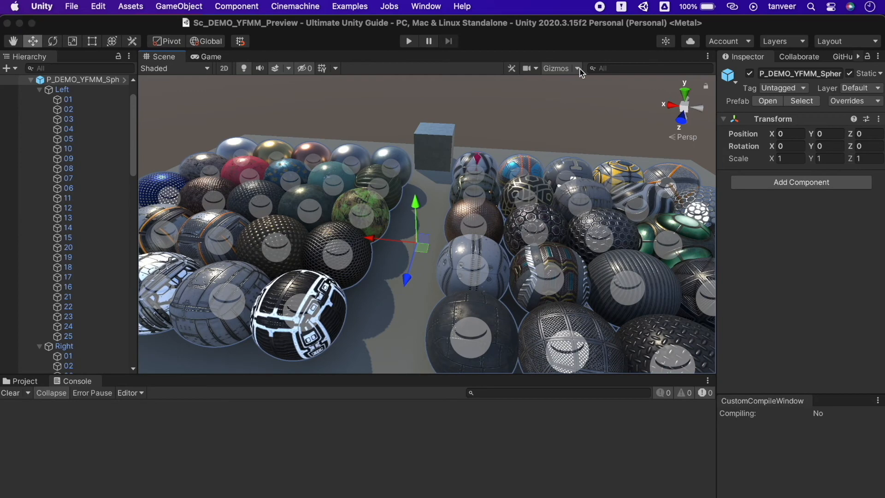
{"action": "left_click", "coordinate": [580, 68]}
{"action": "left_click", "coordinate": [560, 69]}
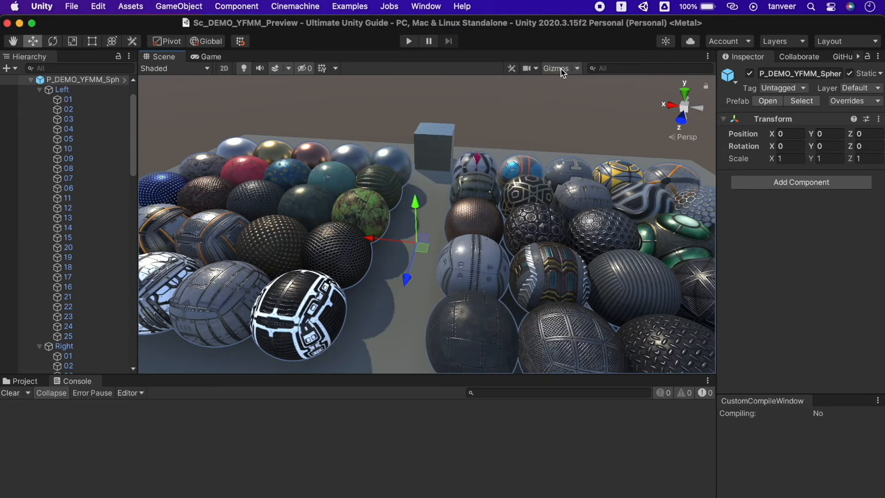
{"action": "left_click", "coordinate": [560, 68]}
Disable 3D Icons and enable Selection Wire in the Scene view's gizmo settings, and deselect everything
{"action": "left_click", "coordinate": [578, 69]}
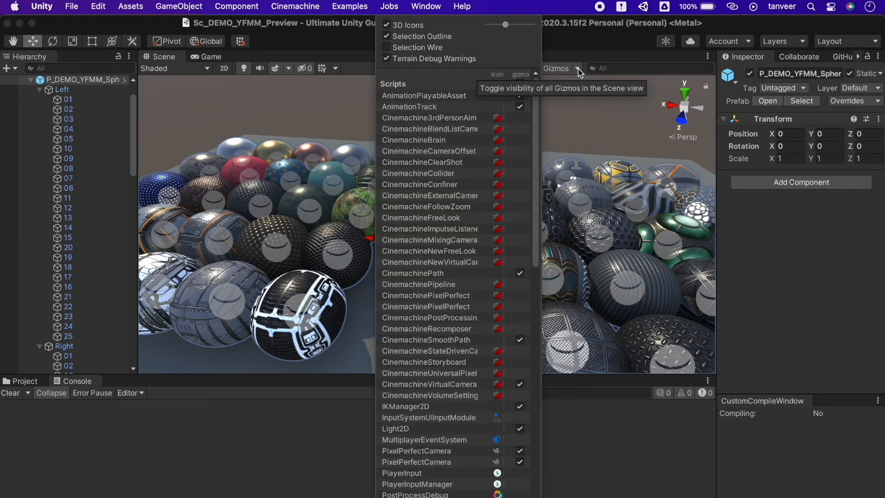
{"action": "left_click", "coordinate": [403, 24]}
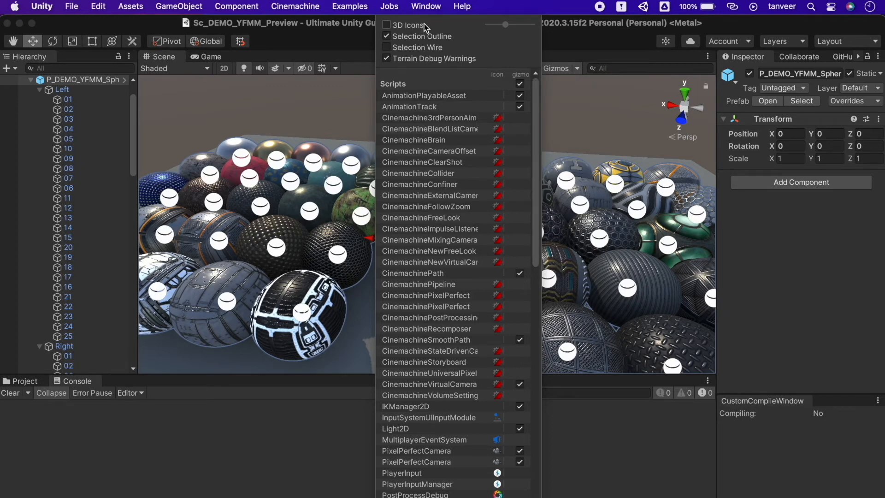
{"action": "left_click", "coordinate": [435, 48]}
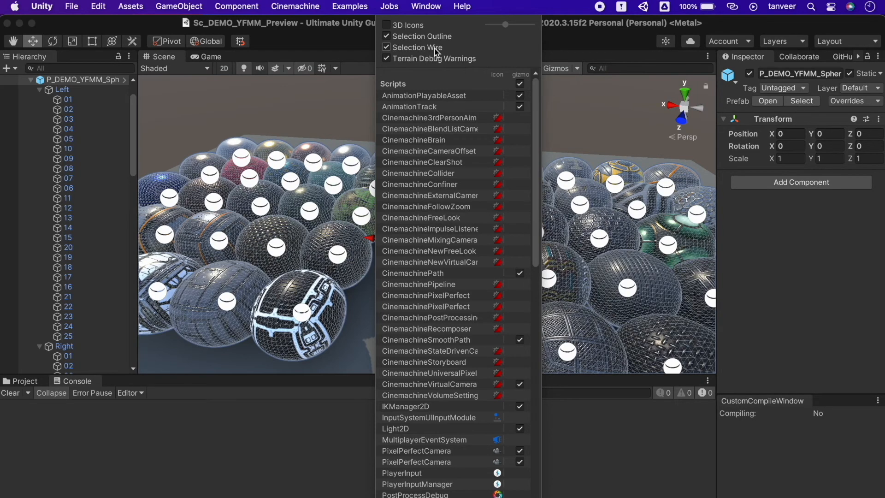
{"action": "left_click", "coordinate": [336, 100]}
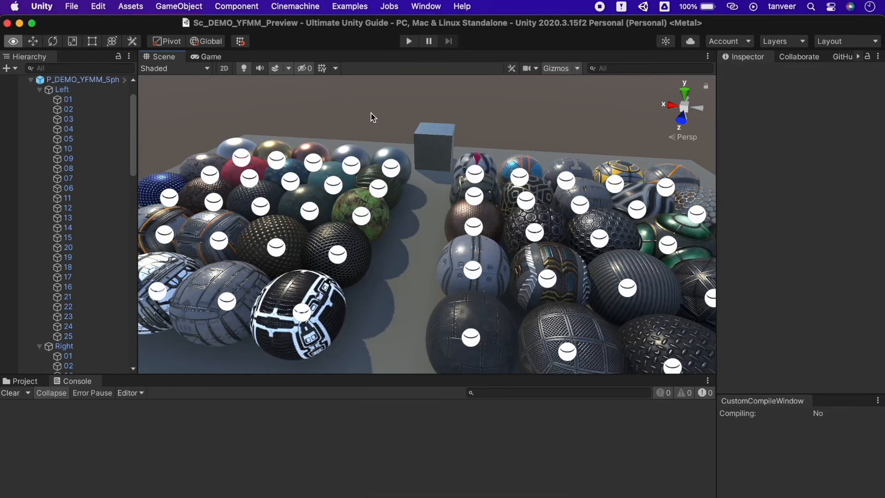
Select the parent prefab of the spheres and examine its selection wireframe from different viewpoints
{"action": "key", "text": "d"}
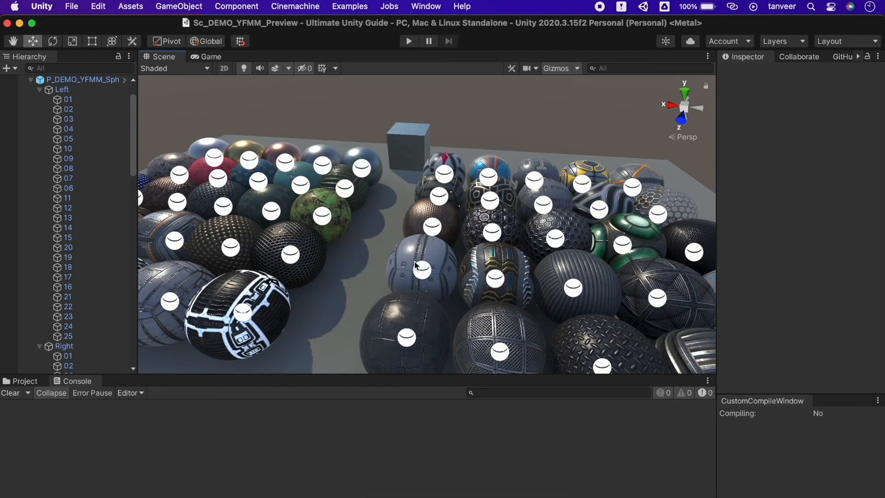
{"action": "left_click", "coordinate": [89, 81]}
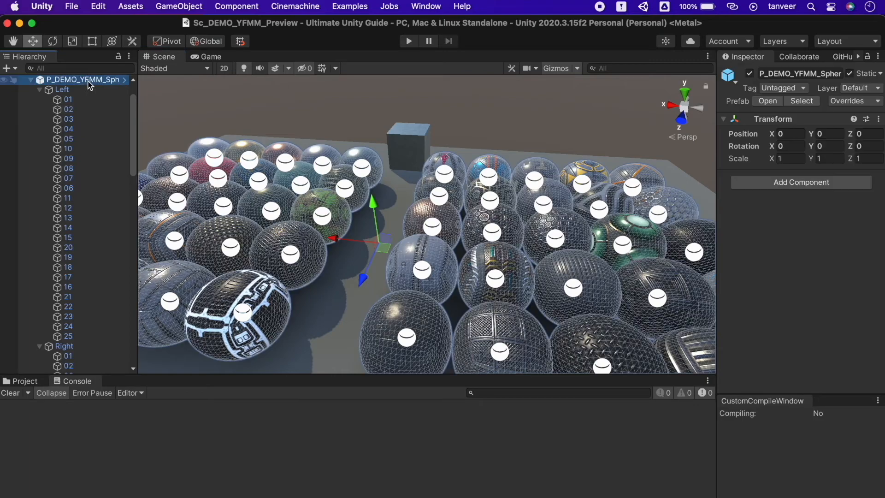
{"action": "key", "text": "s"}
{"action": "right_click_drag", "start_coordinate": [599, 287], "coordinate": [535, 116]}
{"action": "key", "text": "w"}
Enable 3D Icons, disable Selection Wire, and adjust the icon size in the Scene view's gizmo settings
{"action": "left_click", "coordinate": [577, 69]}
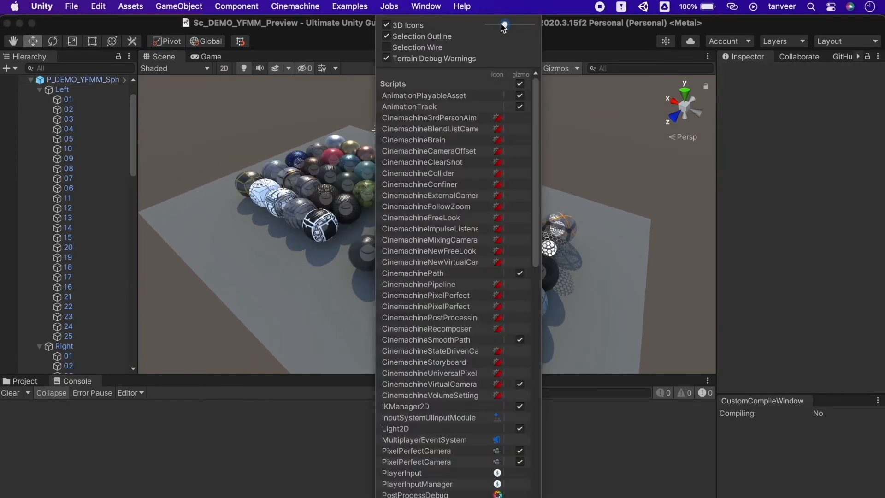
{"action": "mouse_move", "coordinate": [504, 26]}
{"action": "left_mouse_down"}
{"action": "mouse_move", "coordinate": [491, 23]}
{"action": "mouse_move", "coordinate": [546, 29]}
{"action": "mouse_move", "coordinate": [506, 29]}
{"action": "left_mouse_up"}
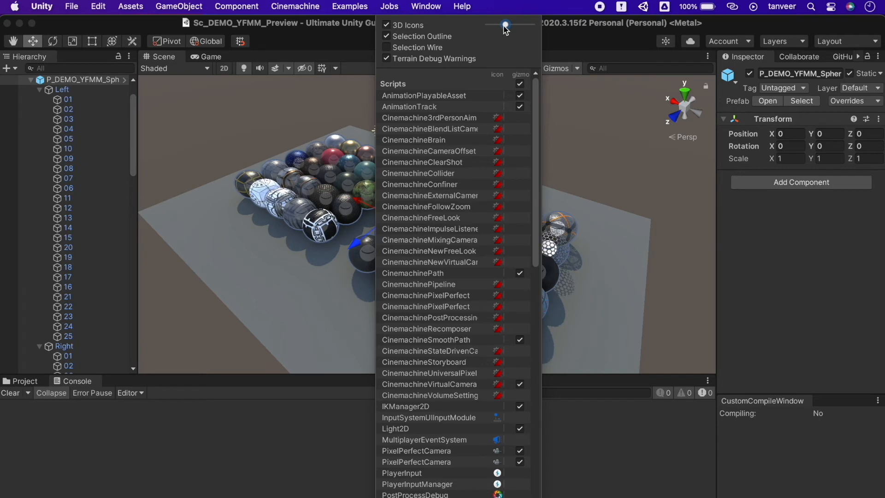
{"action": "left_click", "coordinate": [344, 36]}
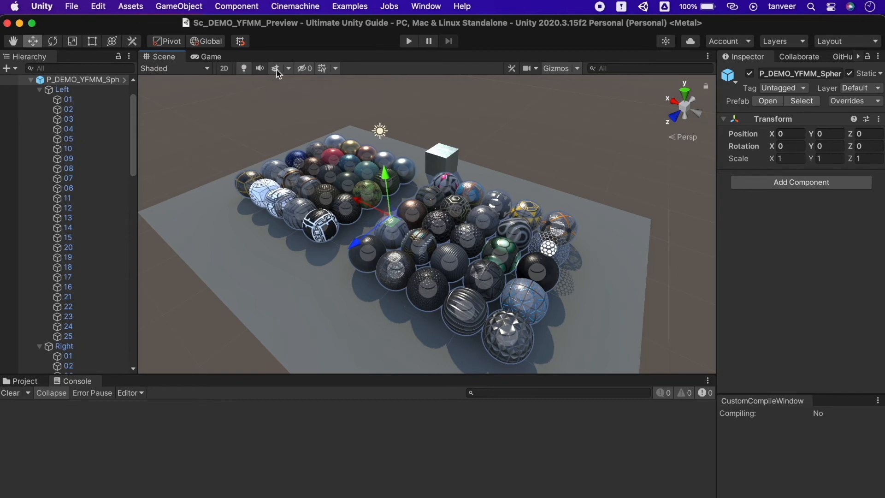
Toggle the Scene view's lighting off and on, and switch the view to 2D and back to 3D
{"action": "left_click", "coordinate": [247, 68]}
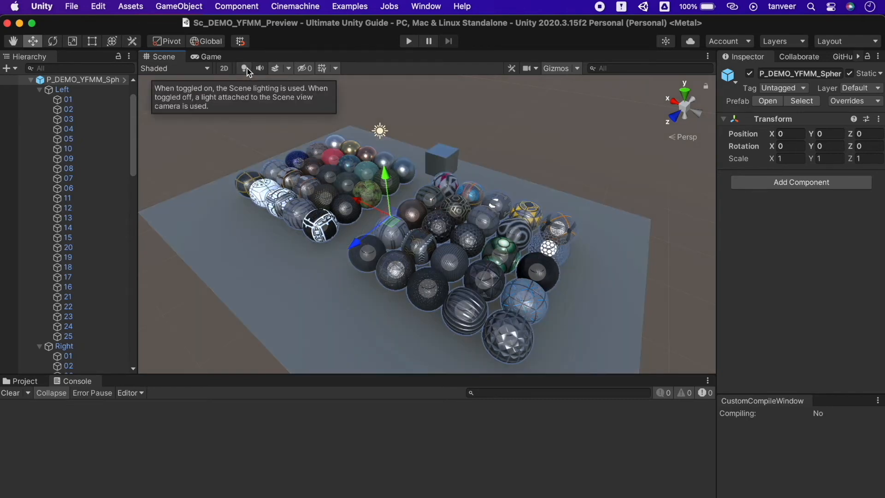
{"action": "left_click", "coordinate": [247, 68]}
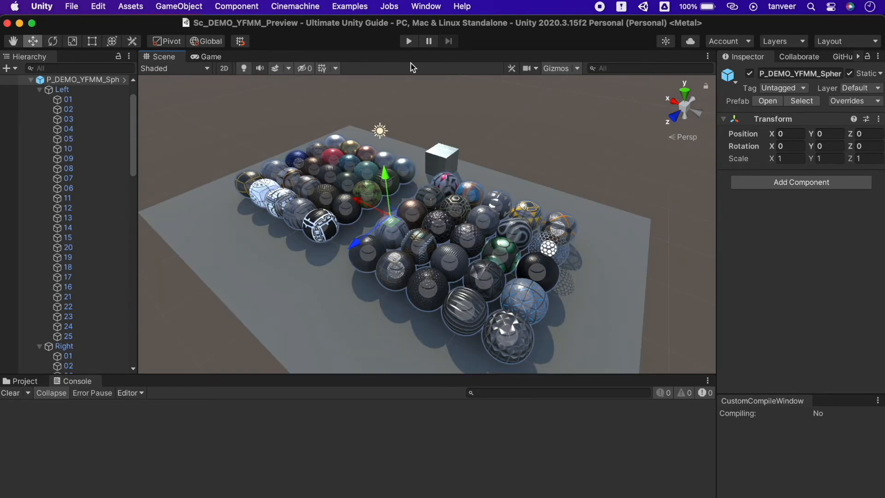
{"action": "left_click", "coordinate": [223, 69]}
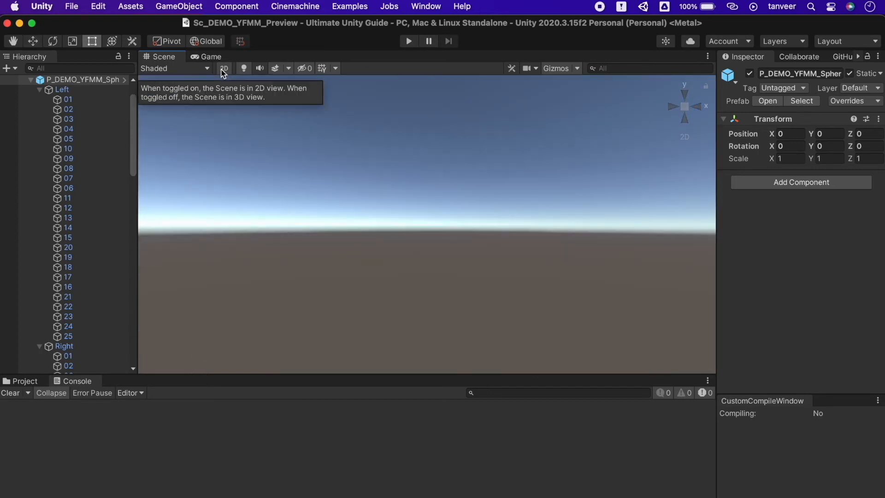
{"action": "left_click", "coordinate": [223, 69]}
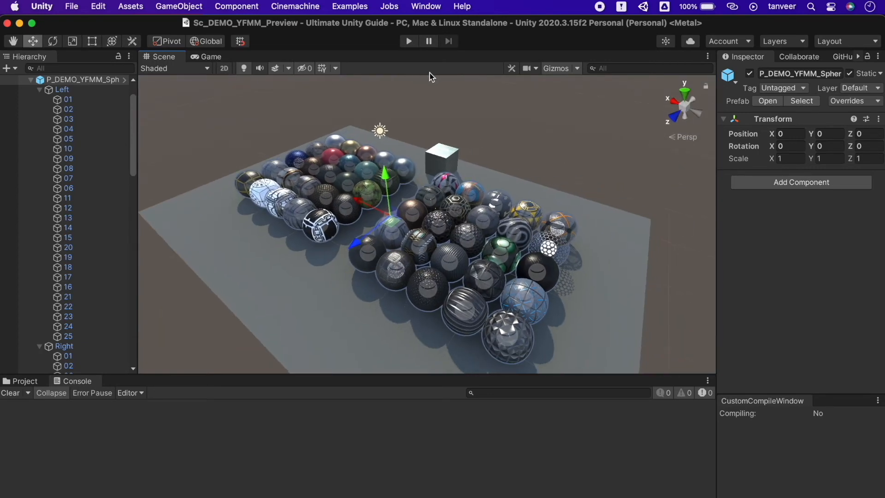
Preview the scene in the Wireframe, Shaded Wireframe and baked global illumination draw modes, including Emissive and Albedo
{"action": "left_click", "coordinate": [207, 69]}
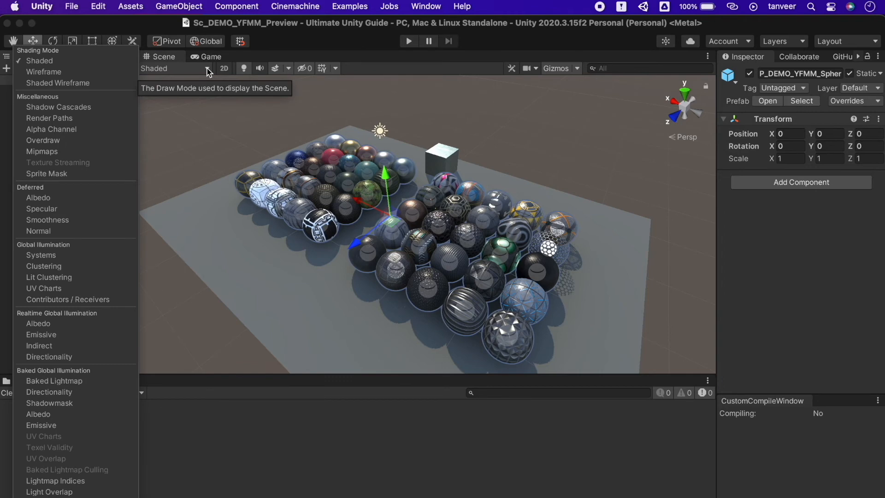
{"action": "left_click", "coordinate": [94, 73]}
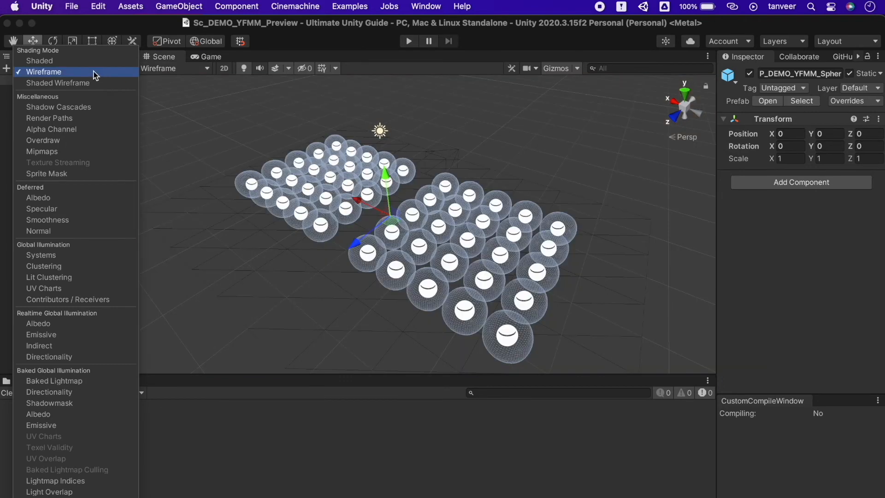
{"action": "left_click", "coordinate": [118, 83]}
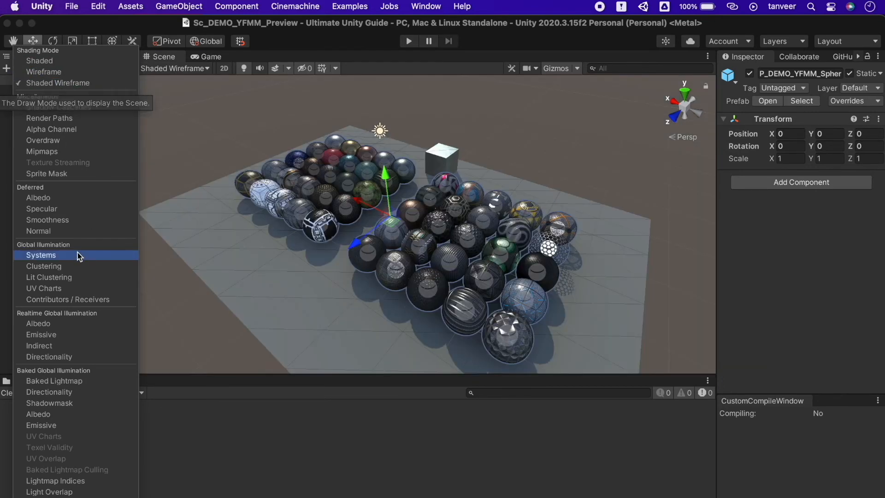
{"action": "left_click", "coordinate": [72, 381]}
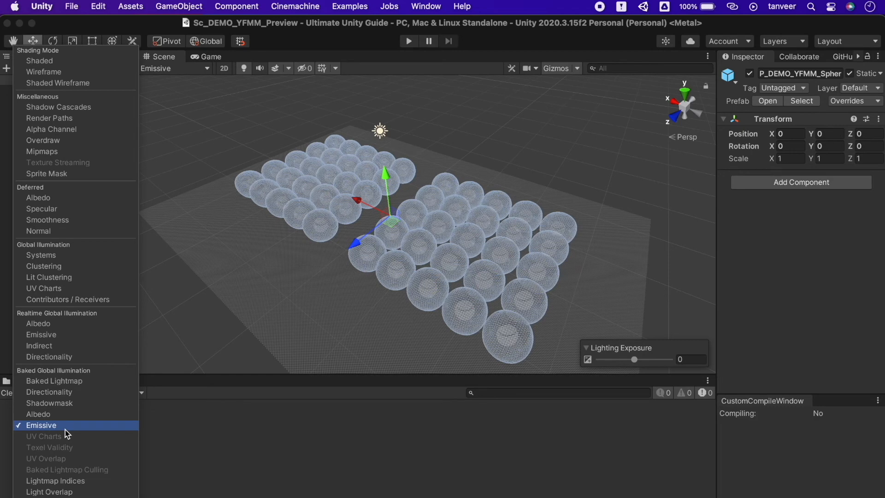
{"action": "left_click", "coordinate": [66, 415]}
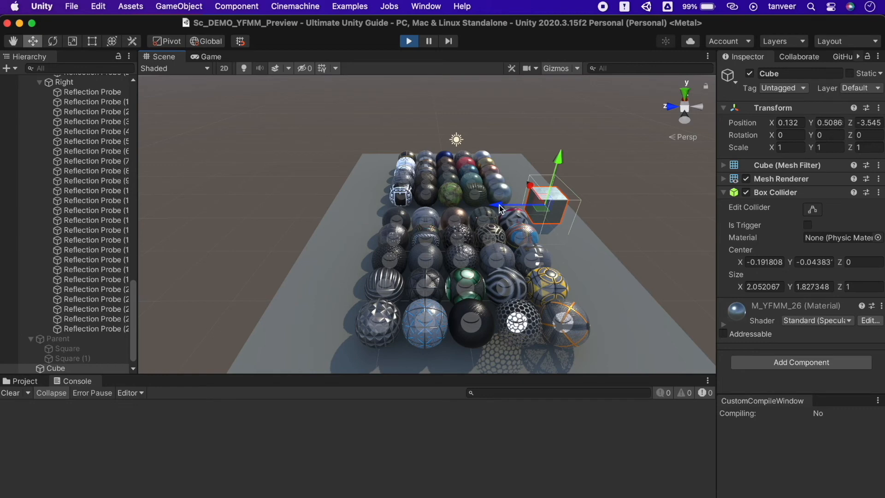
Scale the cube in Play mode into a long thin wall, about 6.69 along X and 0.37 along Z
{"action": "left_click_drag", "start_coordinate": [501, 210], "coordinate": [384, 227], "text": "alt"}
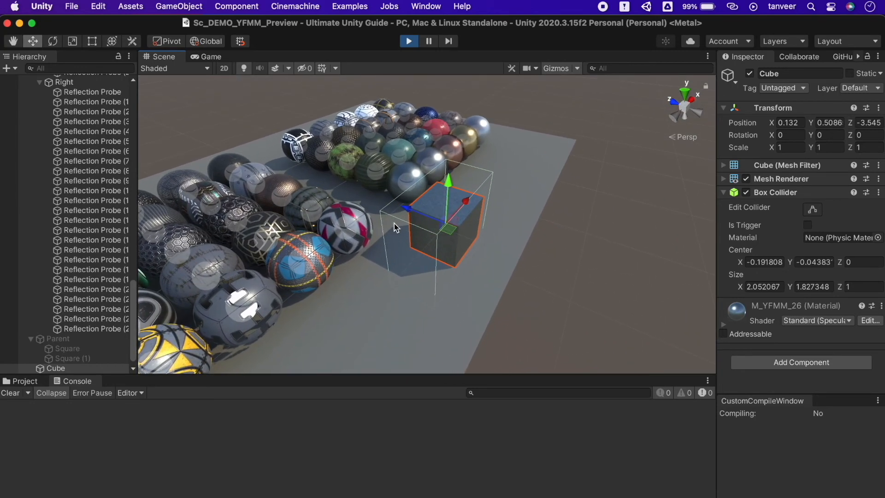
{"action": "key", "text": "r"}
{"action": "left_click_drag", "start_coordinate": [468, 201], "coordinate": [519, 131]}
{"action": "left_click_drag", "start_coordinate": [467, 201], "coordinate": [482, 181]}
{"action": "left_click_drag", "start_coordinate": [409, 209], "coordinate": [456, 210]}
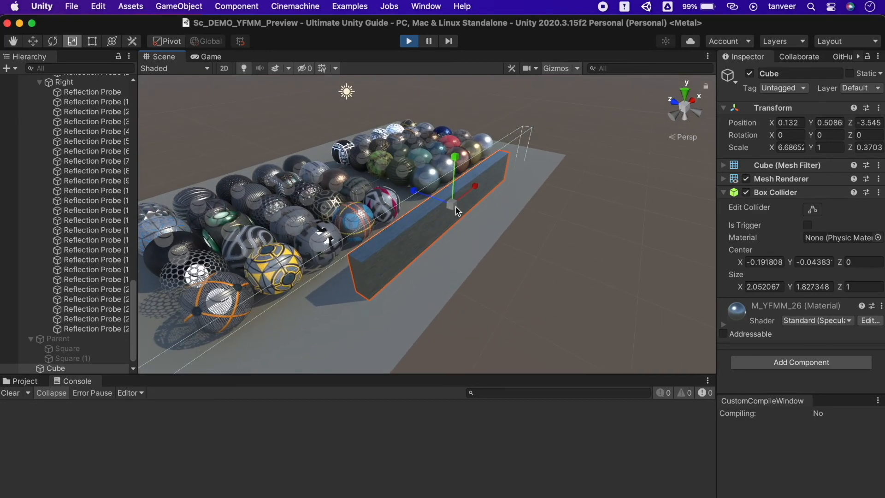
Copy the scaled cube's Transform component and exit Play mode
{"action": "left_click", "coordinate": [879, 107]}
{"action": "left_click", "coordinate": [824, 170]}
{"action": "left_click", "coordinate": [409, 41]}
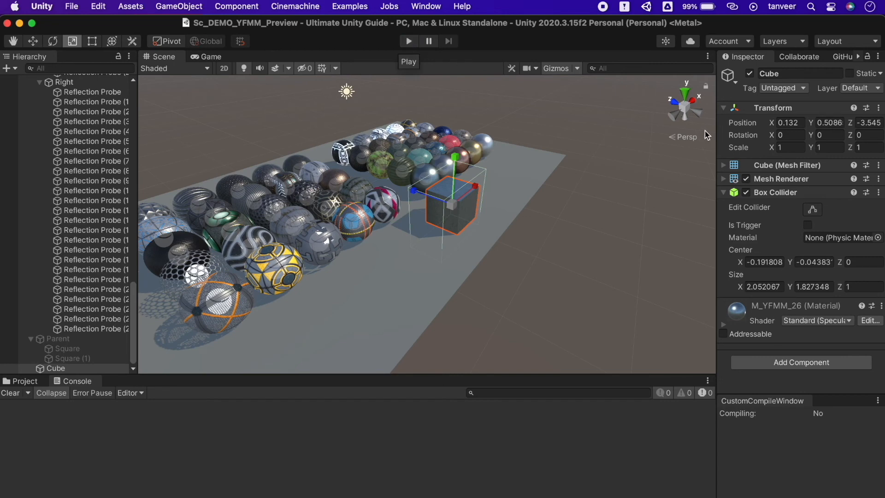
Paste the copied component values onto the cube's Transform in Edit mode
{"action": "left_click", "coordinate": [879, 108]}
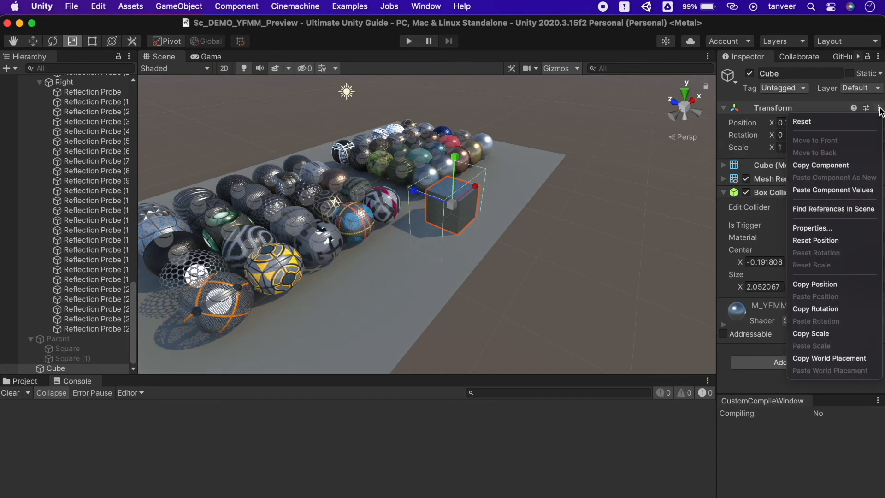
{"action": "left_click", "coordinate": [865, 196]}
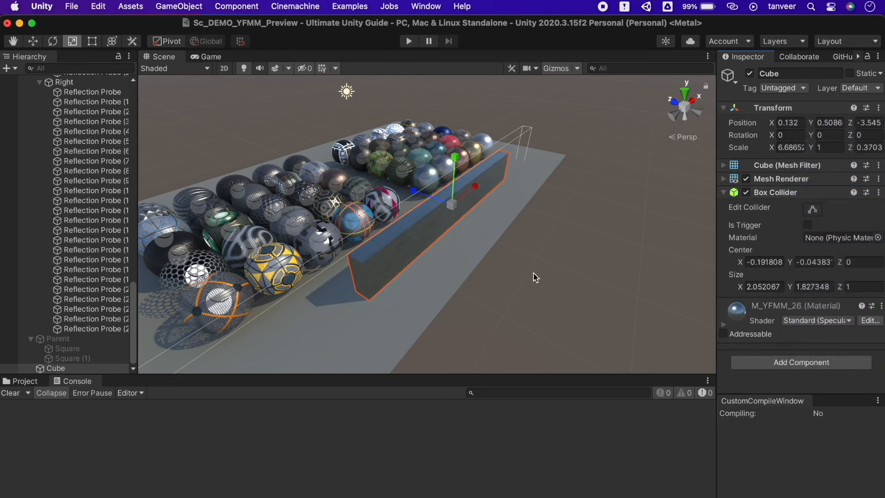
{"action": "left_click", "coordinate": [579, 181]}
{"action": "left_click_drag", "start_coordinate": [510, 215], "coordinate": [509, 214], "text": "alt"}
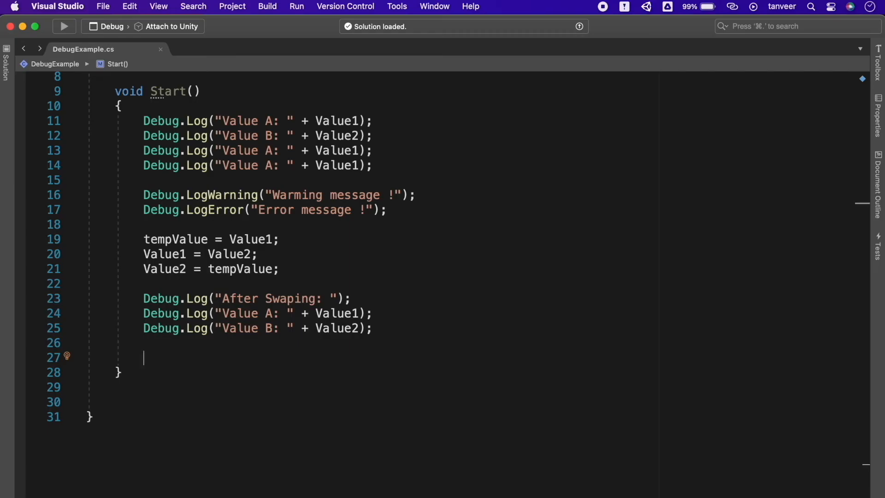
In Visual Studio, insert a for loop snippet at line 27 of DebugExample.cs, keeping the placeholders i and max
{"action": "type", "text": "for"}
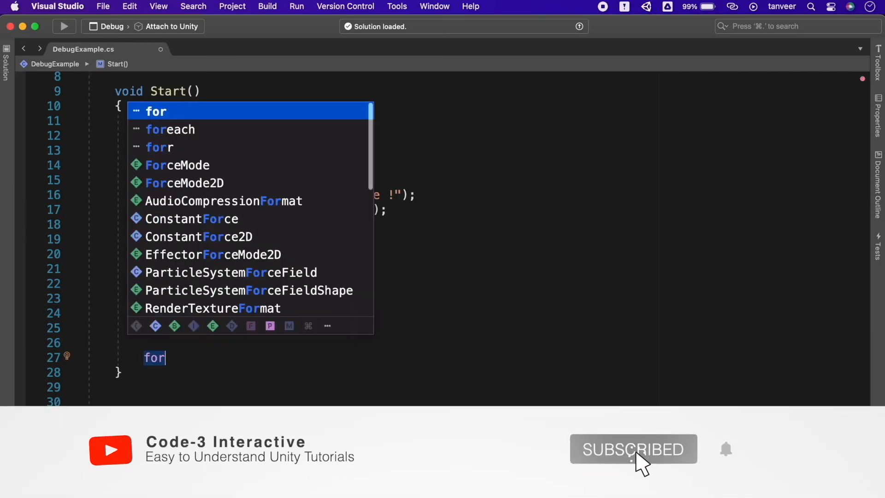
{"action": "key", "text": "Tab"}
{"action": "key", "text": "Tab"}
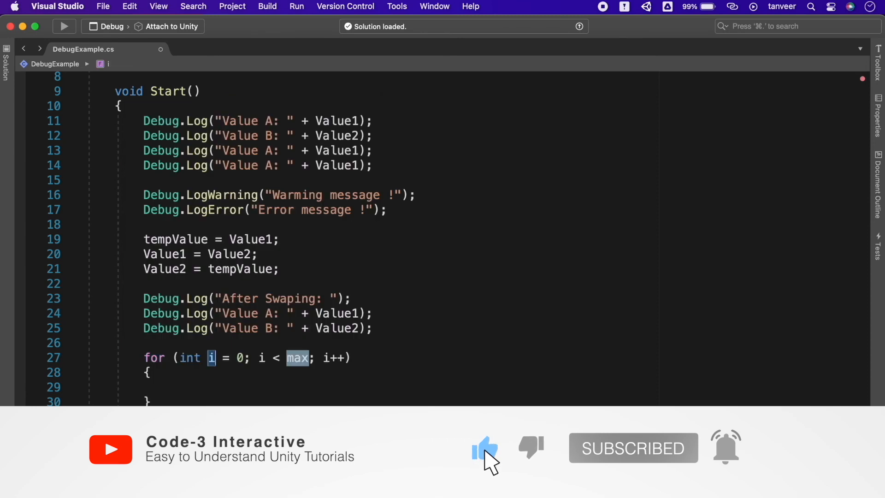
{"action": "key", "text": "Return"}
{"action": "key", "text": "Down"}
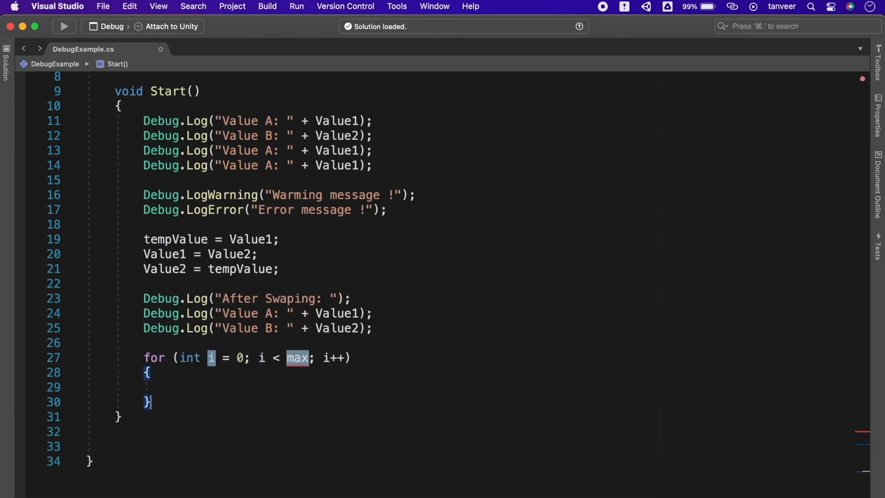
Insert a foreach loop snippet below the for loop, separated by a blank line
{"action": "key", "text": "Return"}
{"action": "key", "text": "Return"}
{"action": "type", "text": "for"}
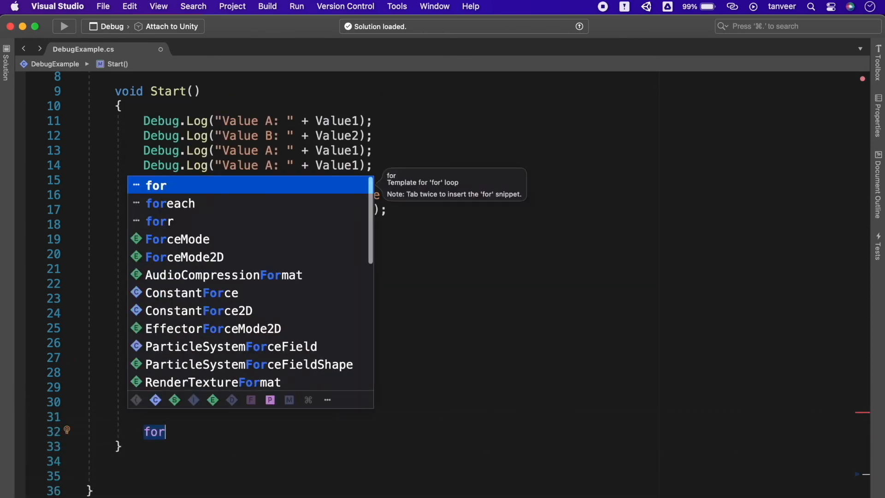
{"action": "key", "text": "Down"}
{"action": "key", "text": "Down"}
{"action": "key", "text": "Up"}
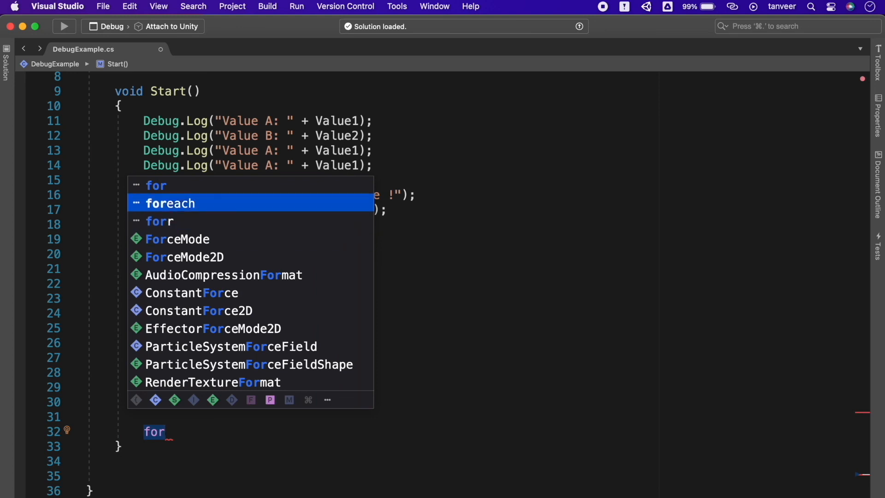
{"action": "key", "text": "Tab"}
{"action": "key", "text": "Tab"}
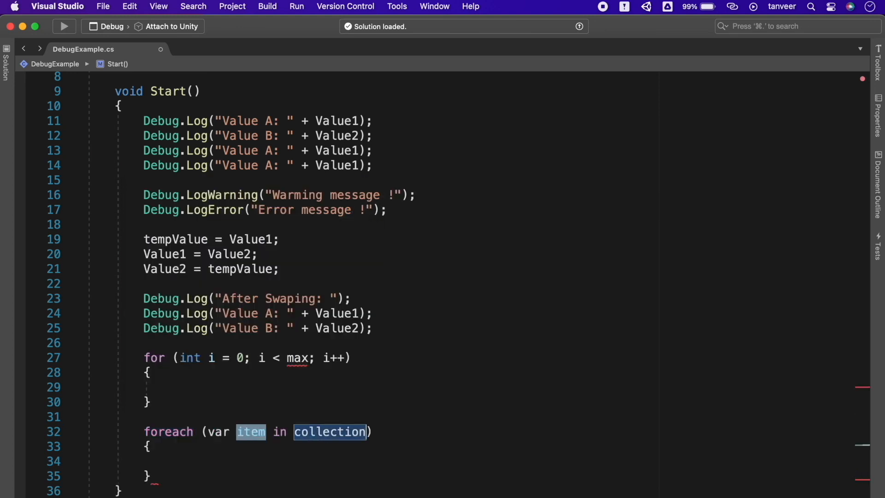